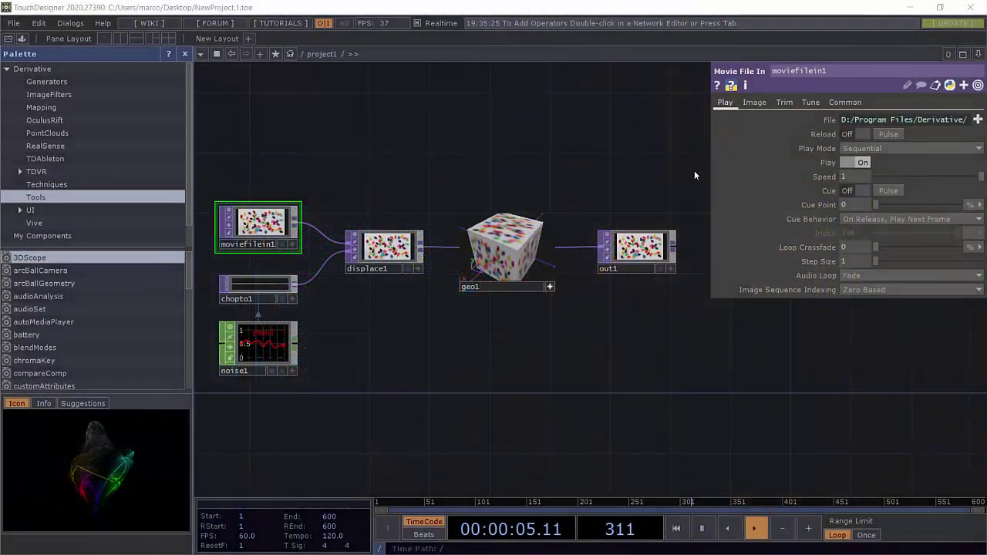
# Delete all the default operators from the project1 network and close the operator Palette.
pyautogui.moveTo(694, 171); pyautogui.dragTo(202, 411)
pyautogui.press('Delete')
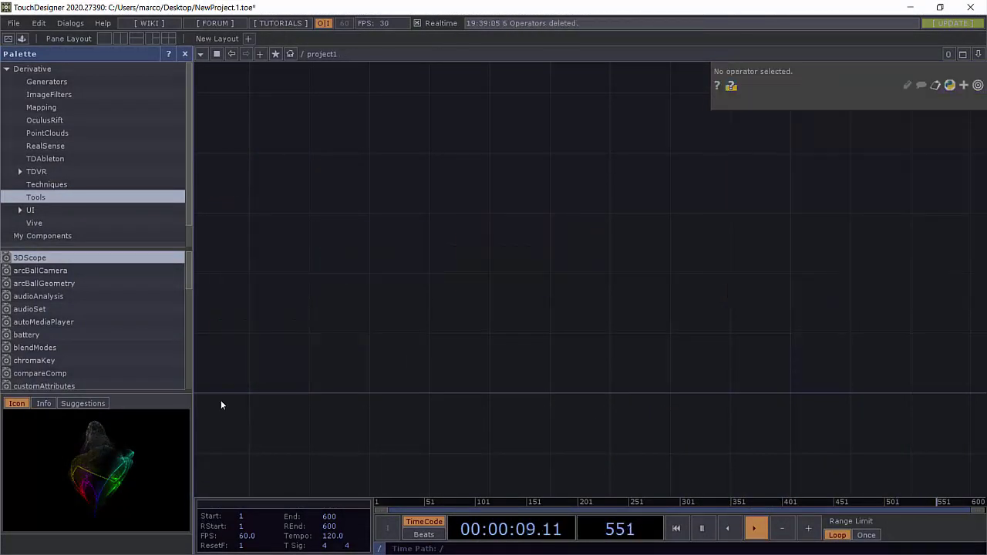
pyautogui.click(185, 55)
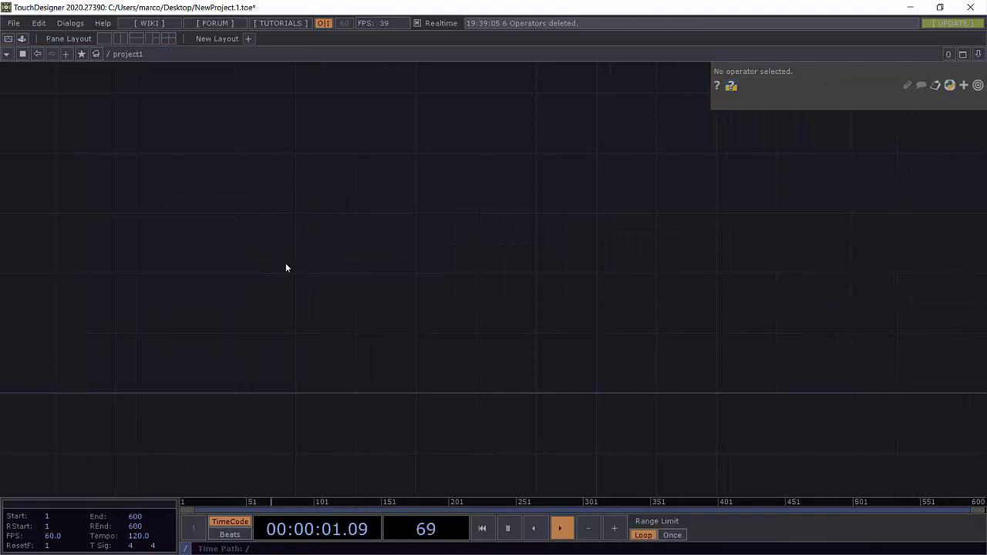
# Add a Movie File In TOP to the empty network.
pyautogui.moveTo(285, 268); pyautogui.dragTo(329, 234)
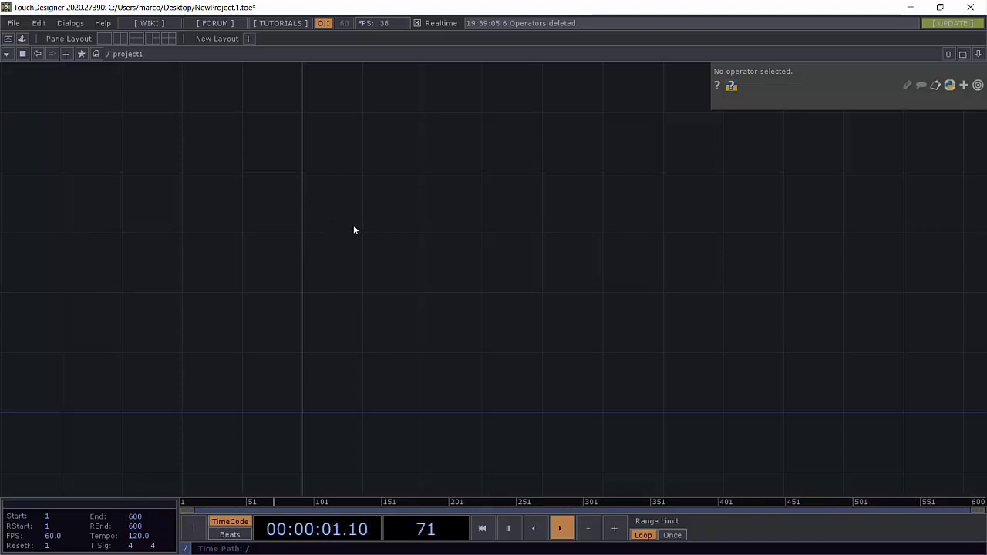
pyautogui.moveTo(352, 223); pyautogui.dragTo(347, 240)
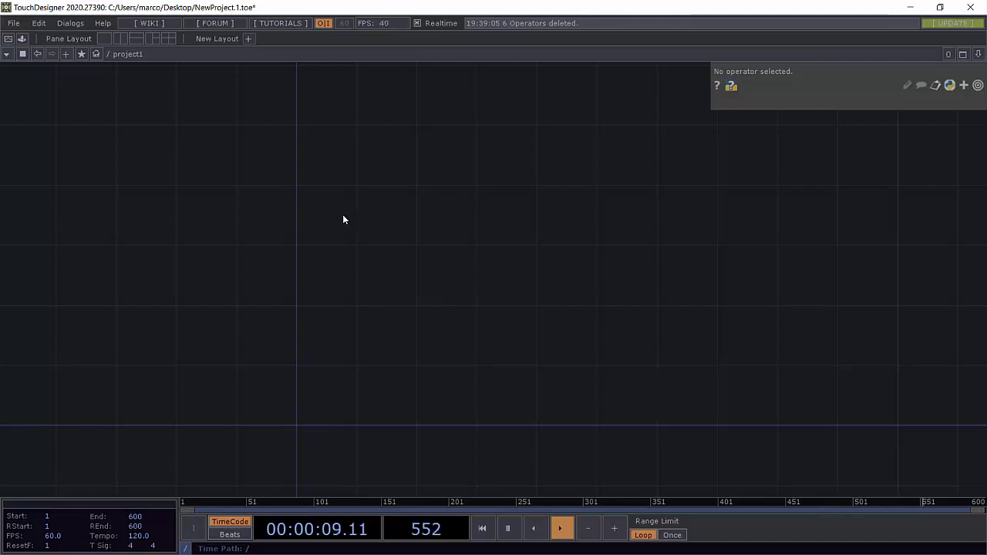
pyautogui.press('Tab')
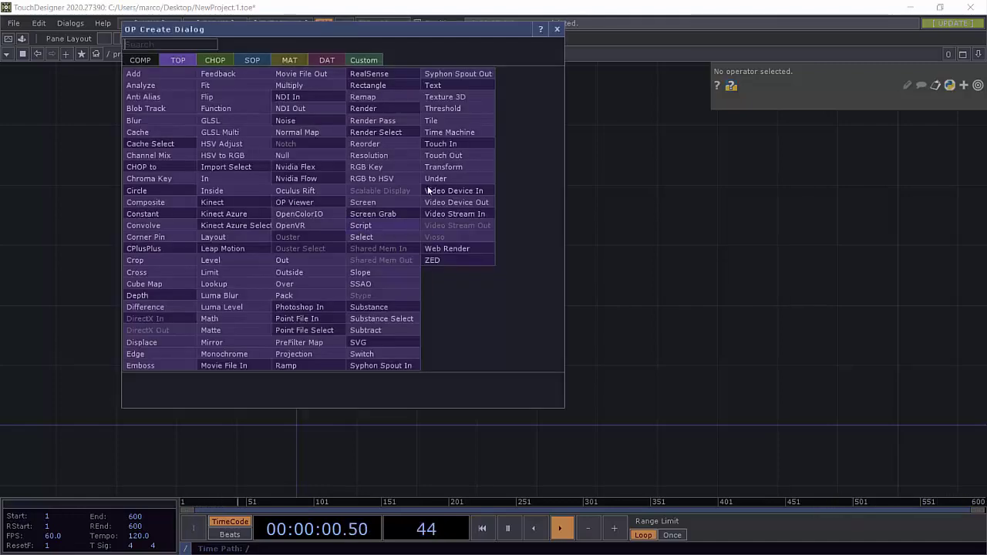
pyautogui.moveTo(258, 33); pyautogui.dragTo(311, 78)
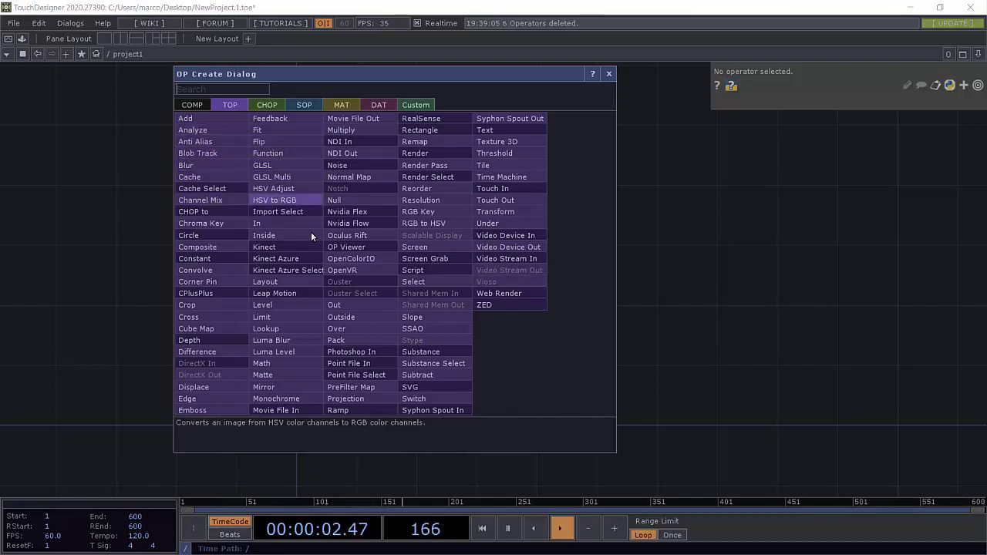
pyautogui.click(287, 410)
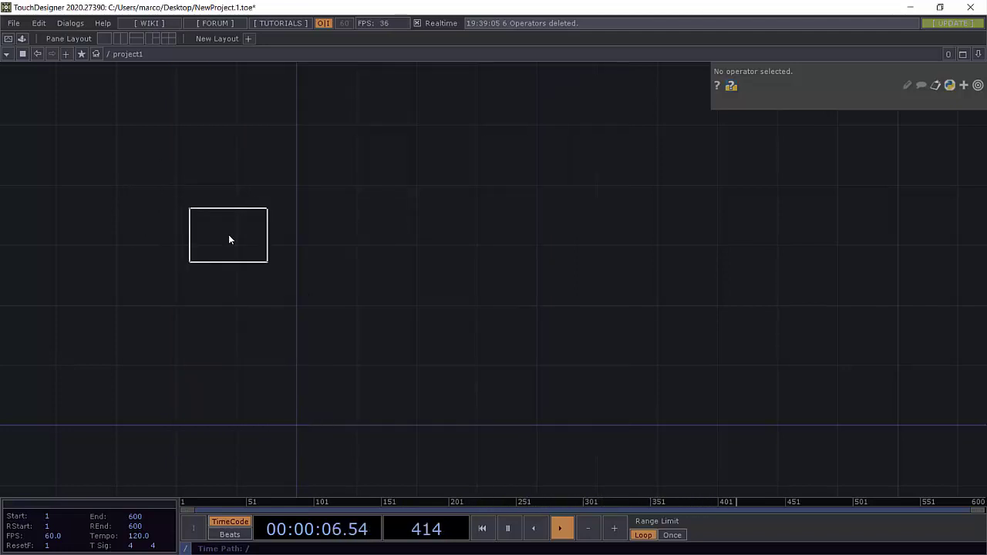
pyautogui.click(233, 252)
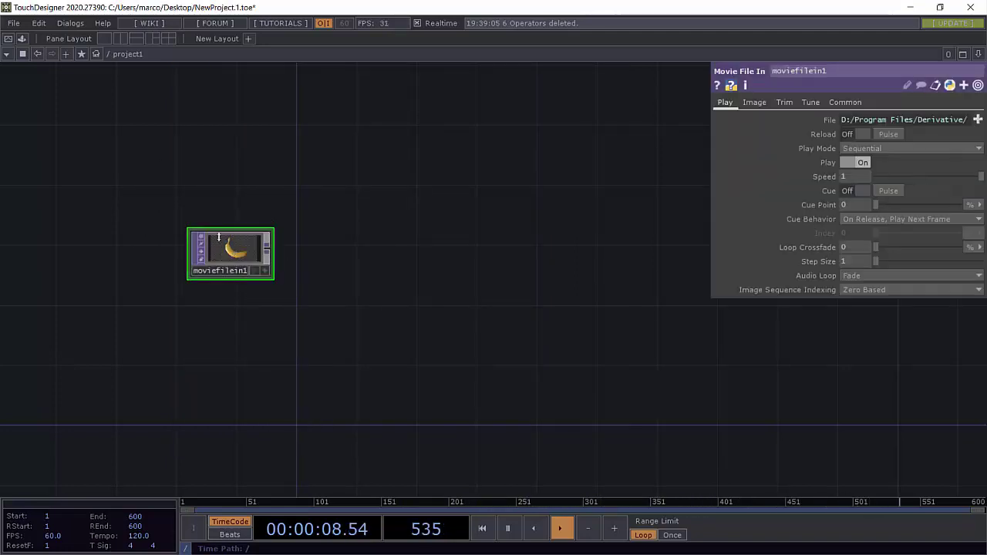
pyautogui.scroll(3, 230, 257)
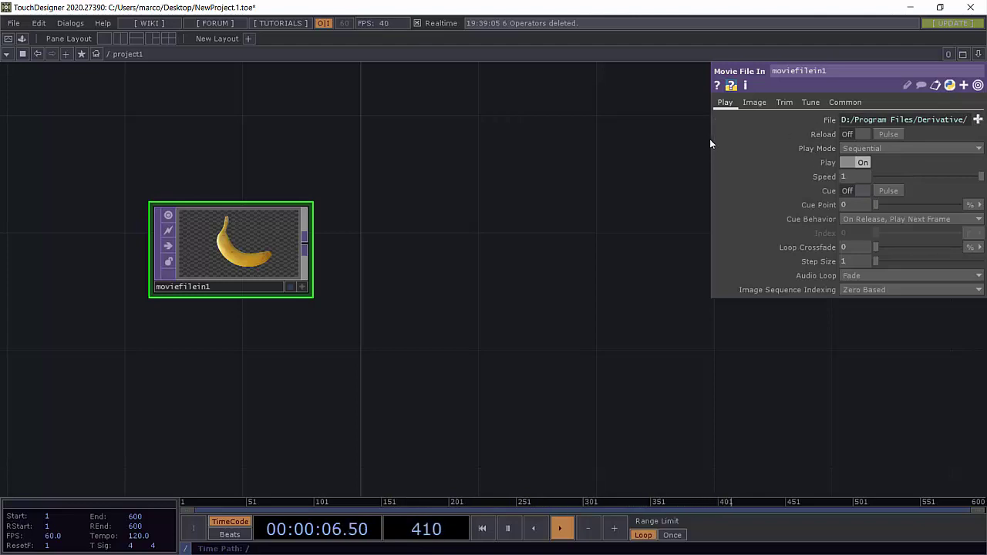
# Toggle the display of the network's parameter window off and back on.
pyautogui.press('p')
pyautogui.press('p')
pyautogui.press('p')
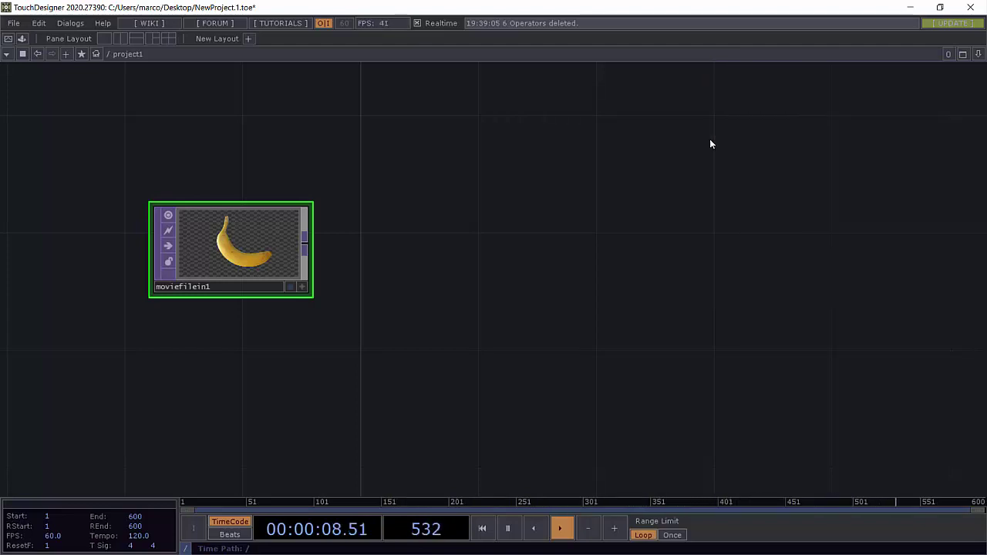
pyautogui.press('p')
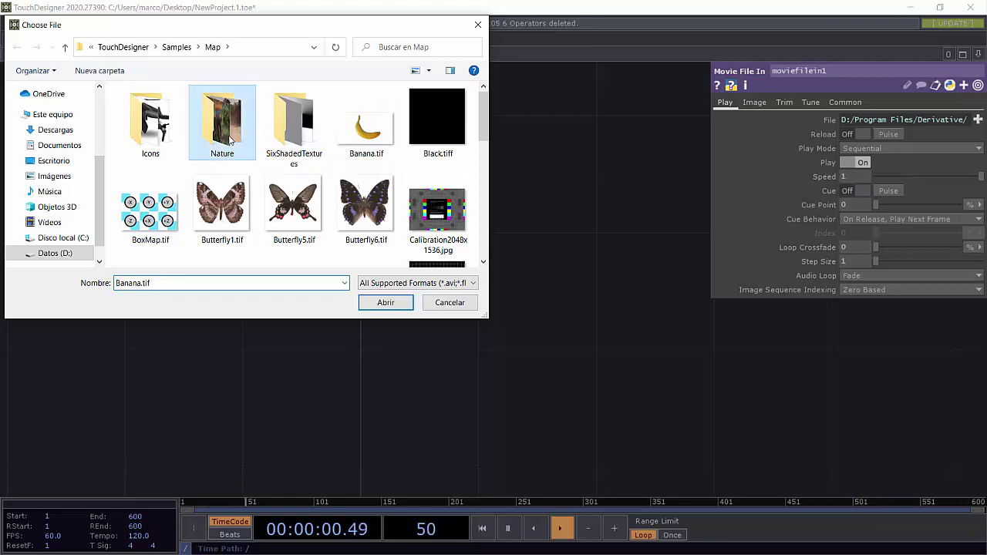
# Load Movie.3.mp4 from the Nature sample folder into the Movie File In operator.
pyautogui.doubleClick(231, 140)
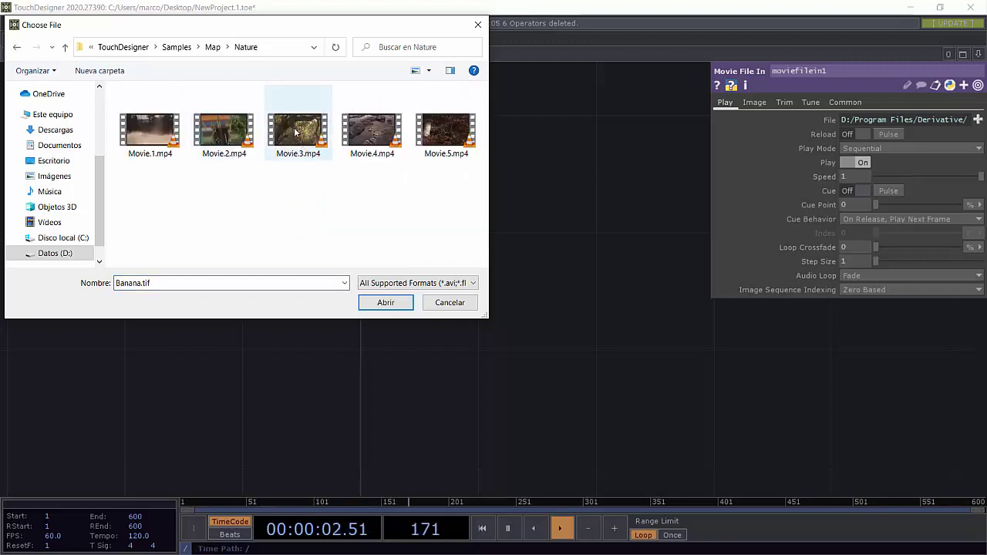
pyautogui.press('Return')
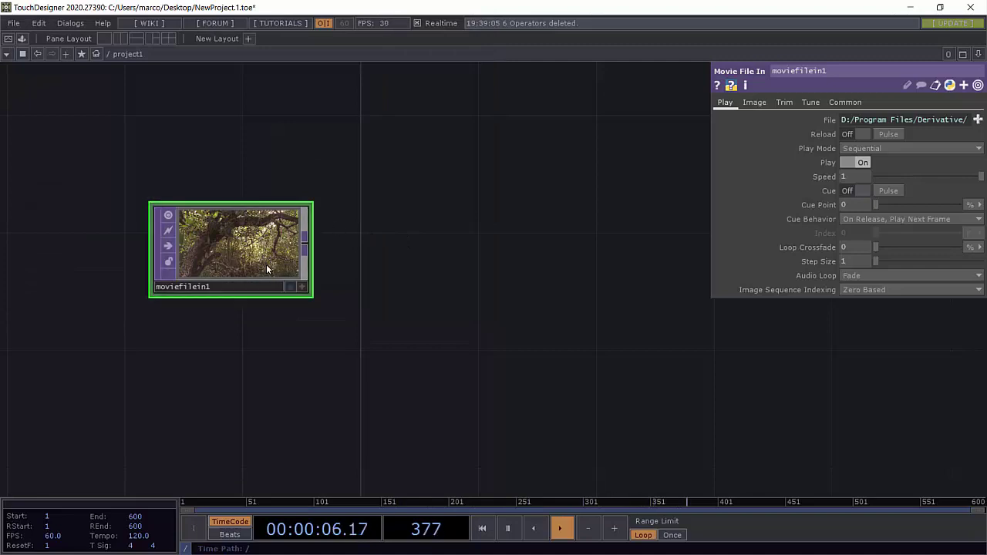
pyautogui.scroll(4, 266, 262)
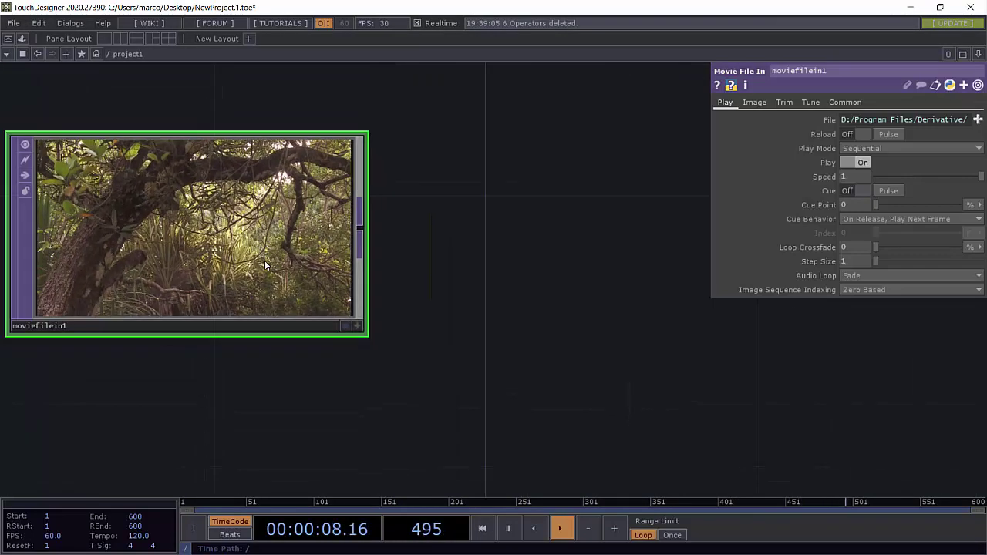
pyautogui.scroll(-1, 264, 261)
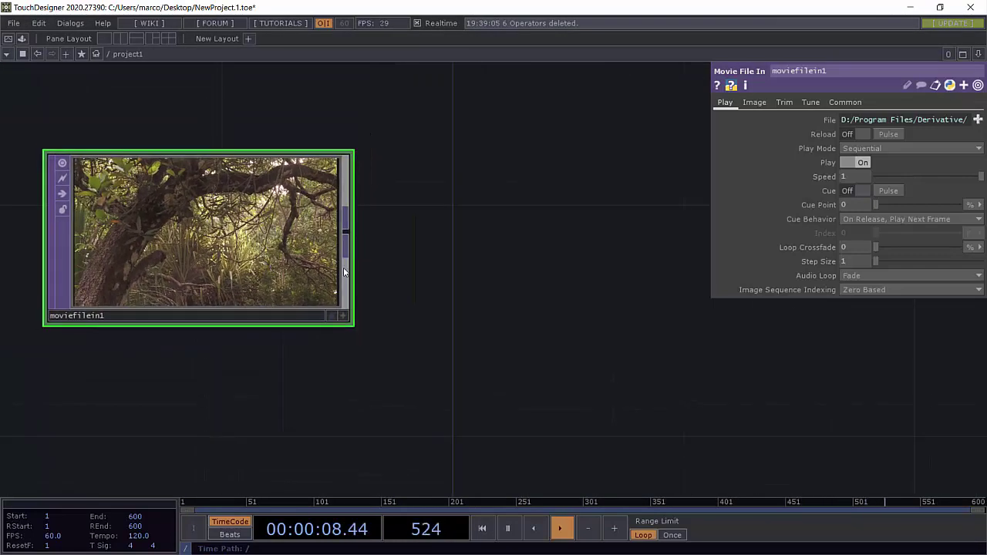
# Replace the Movie File In operator's source with Movie.5.mp4 from the Nature folder.
pyautogui.click(977, 121)
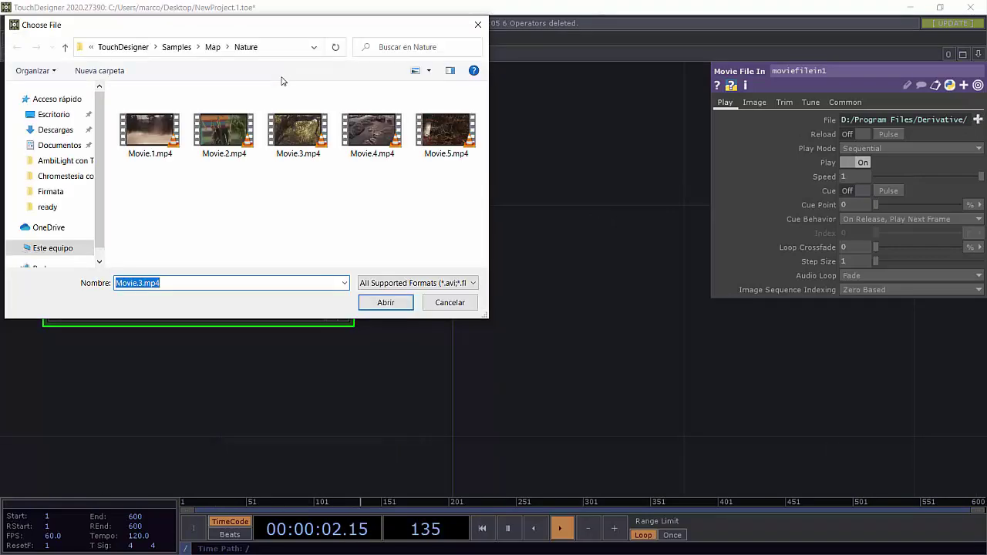
pyautogui.click(436, 135)
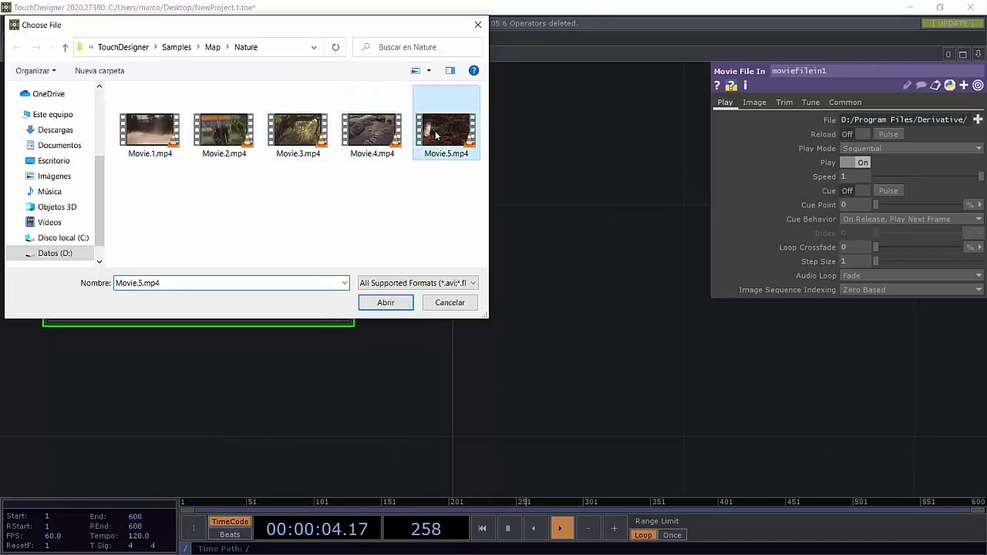
pyautogui.doubleClick(435, 135)
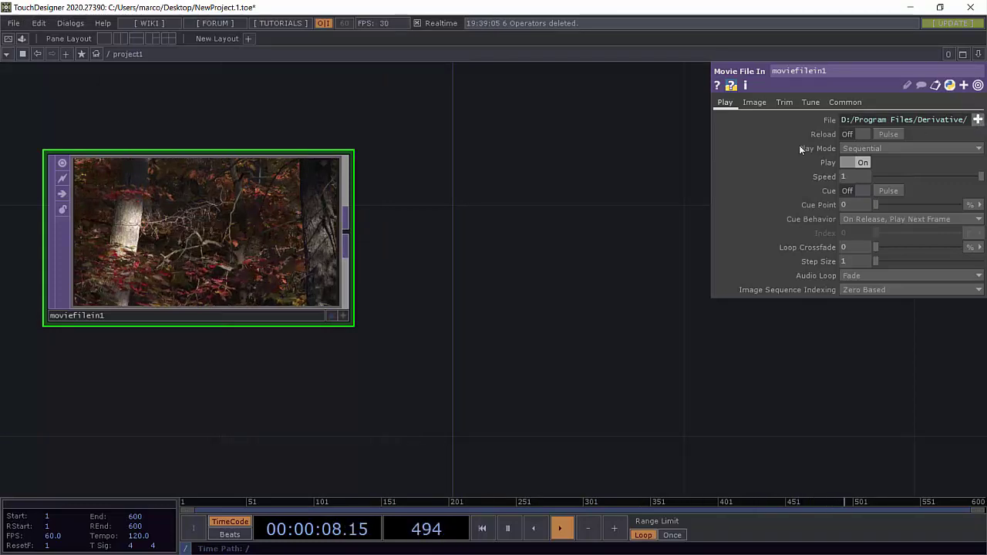
# Load Movie.1.mp4 from the Nature folder as the Movie File In operator's source.
pyautogui.click(978, 119)
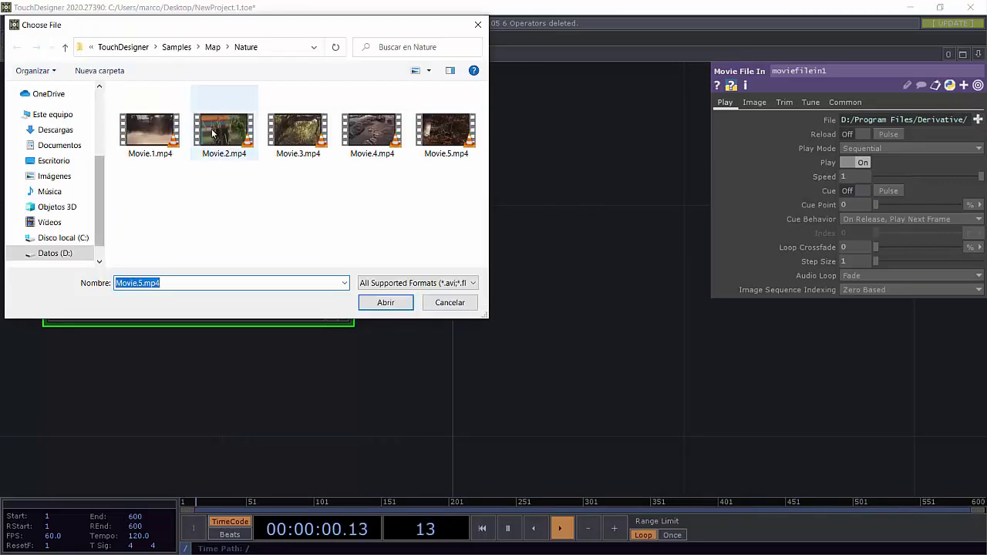
pyautogui.doubleClick(149, 131)
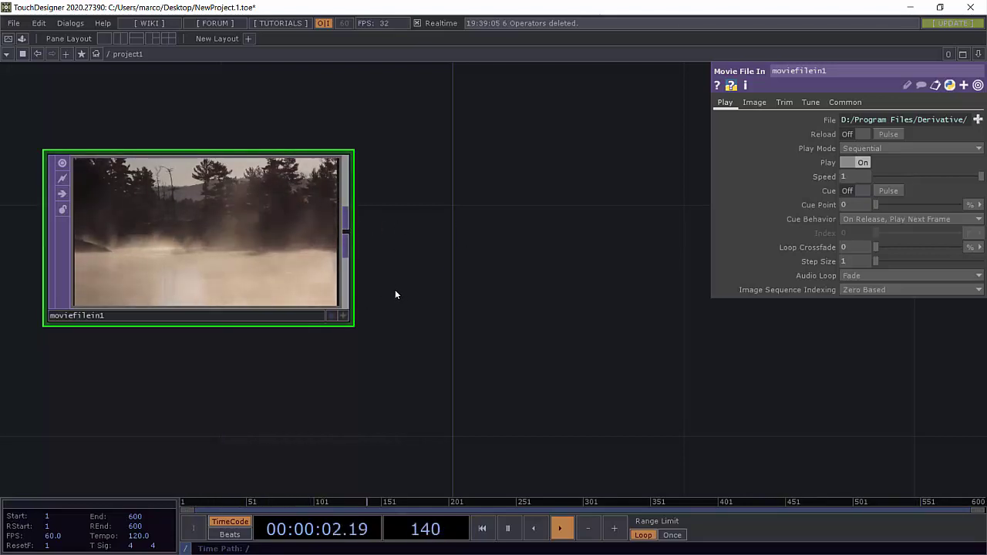
# Add a Transform TOP connected to the Movie File In output and place it slightly above it to the right.
pyautogui.moveTo(429, 286); pyautogui.dragTo(347, 295)
pyautogui.scroll(-2, 408, 285)
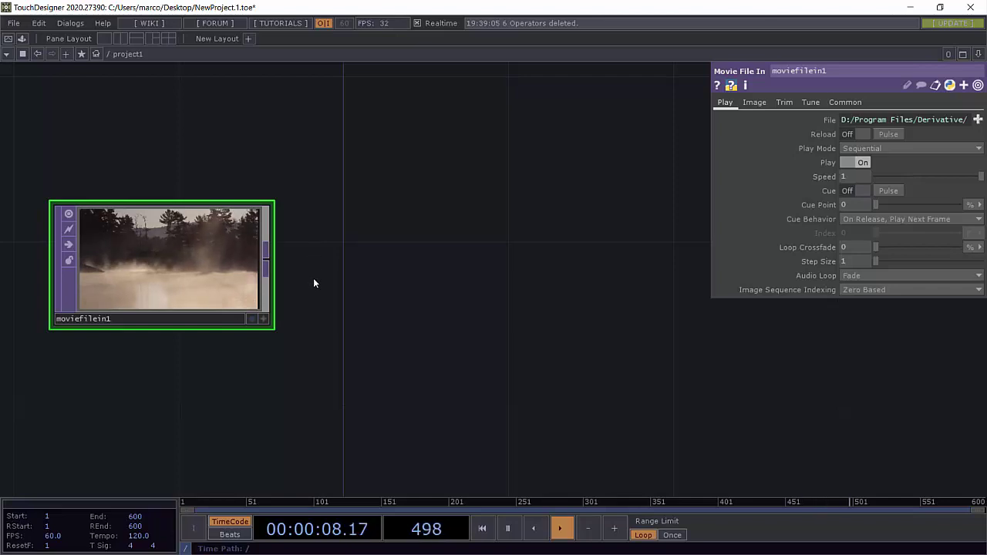
pyautogui.rightClick(268, 263)
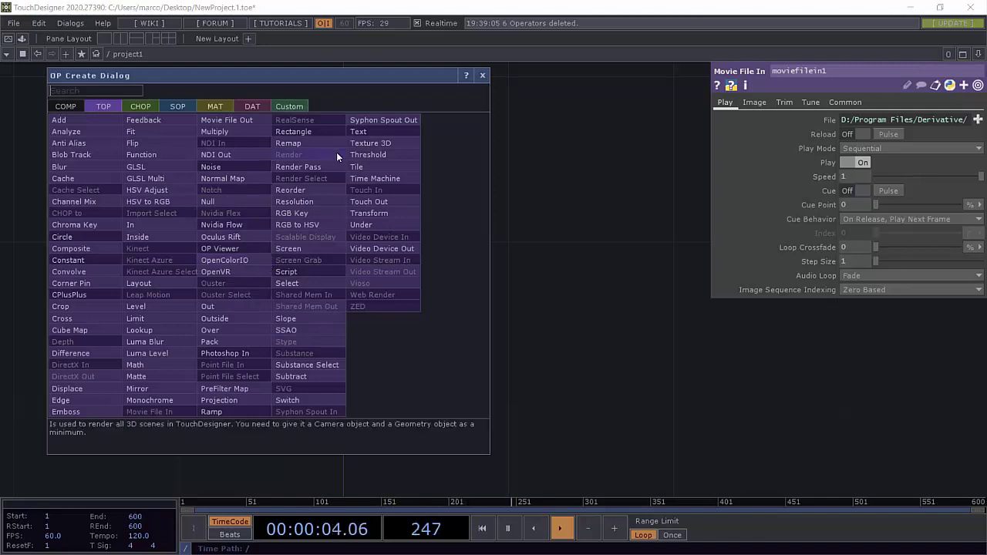
pyautogui.click(375, 212)
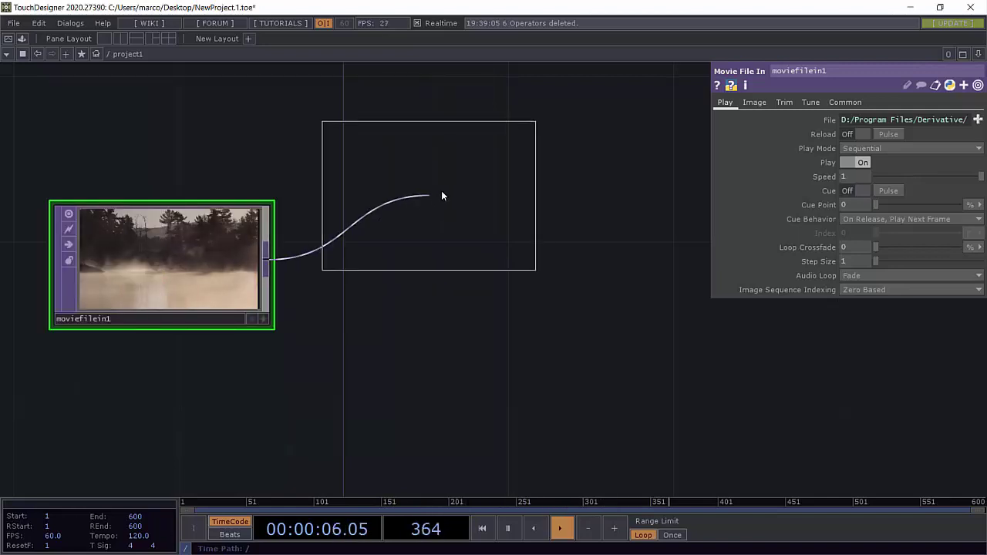
pyautogui.click(441, 193)
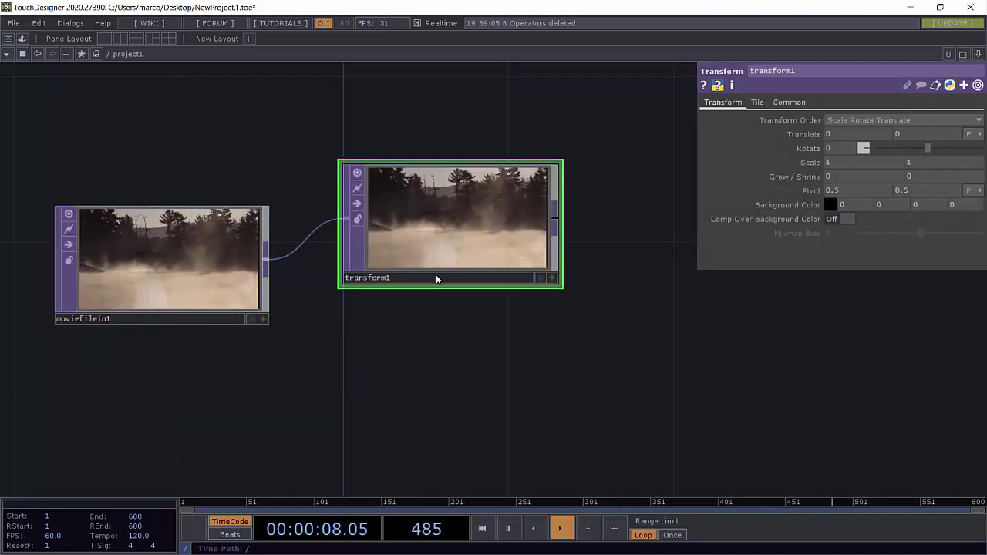
pyautogui.moveTo(436, 274); pyautogui.dragTo(435, 232)
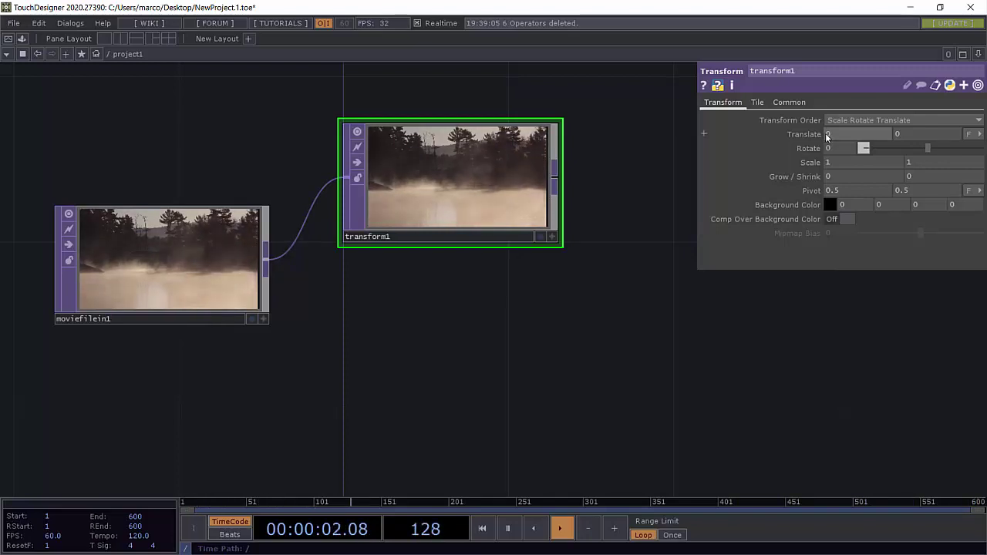
# Scrub the Transform operator's horizontal Translate value up to 0.4.
pyautogui.moveTo(825, 133)
pyautogui.mouseDown(button='middle')
pyautogui.moveTo(837, 132)
pyautogui.moveTo(837, 115)
pyautogui.moveTo(837, 140)
pyautogui.mouseUp(button='middle')
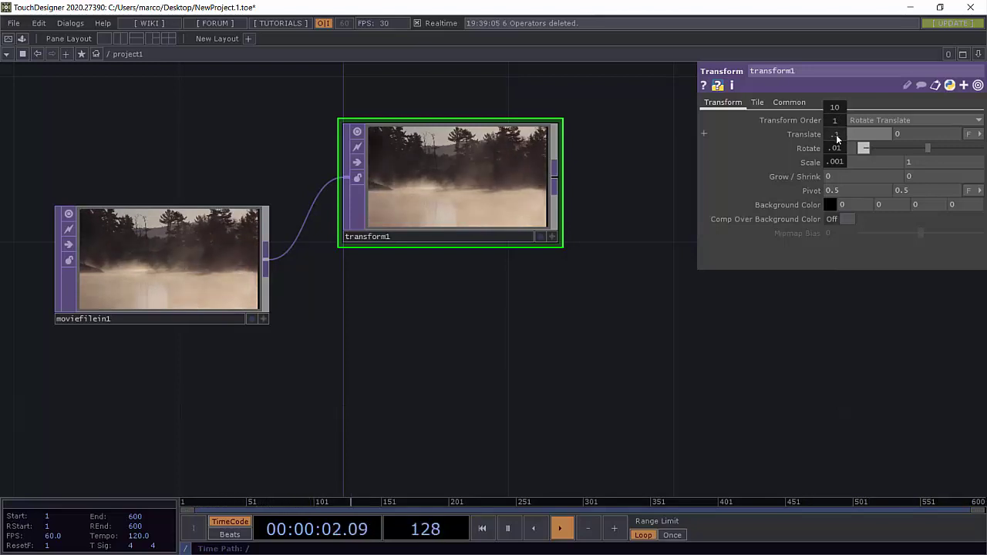
pyautogui.moveTo(836, 134)
pyautogui.mouseDown(button='middle')
pyautogui.moveTo(851, 134)
pyautogui.moveTo(831, 110)
pyautogui.moveTo(844, 128)
pyautogui.mouseUp(button='middle')
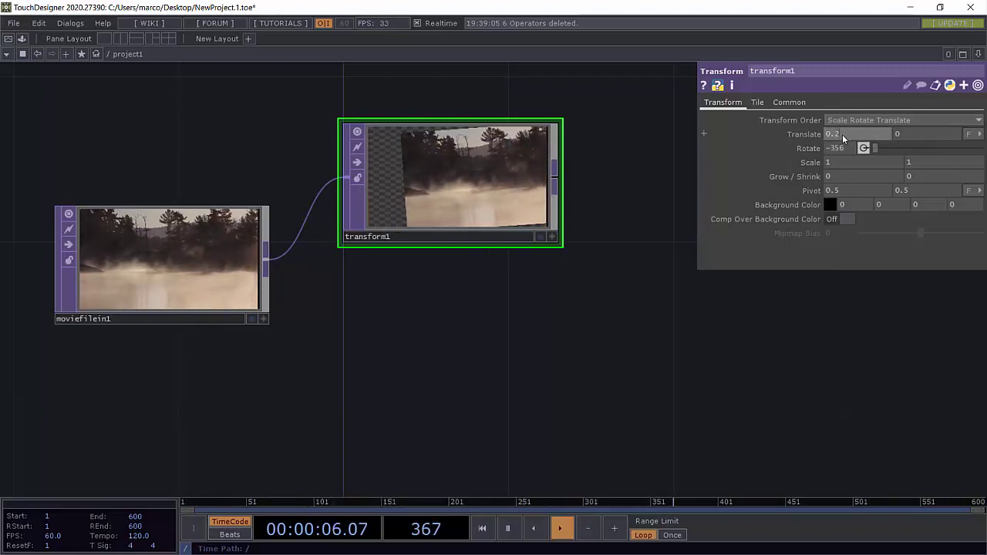
pyautogui.scroll(2, 842, 135)
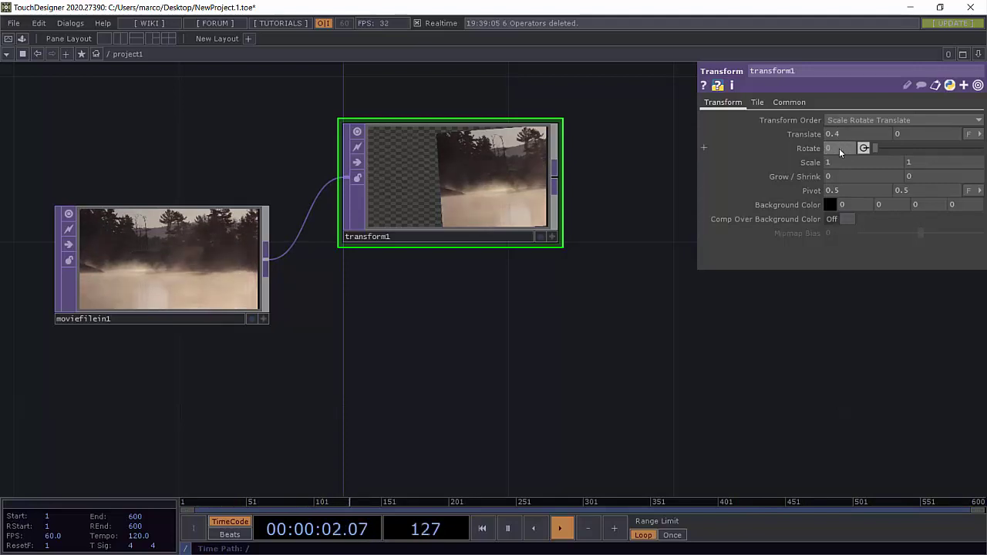
# Test the Transform operator's rotation and reset its Rotate value to 0.
pyautogui.write('0')
pyautogui.press('Return')
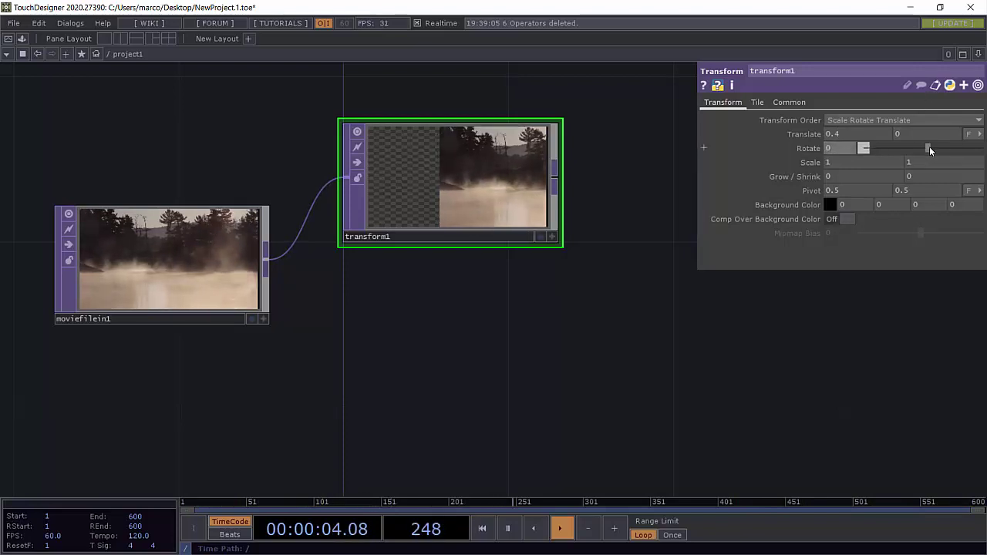
pyautogui.moveTo(929, 146); pyautogui.dragTo(838, 147)
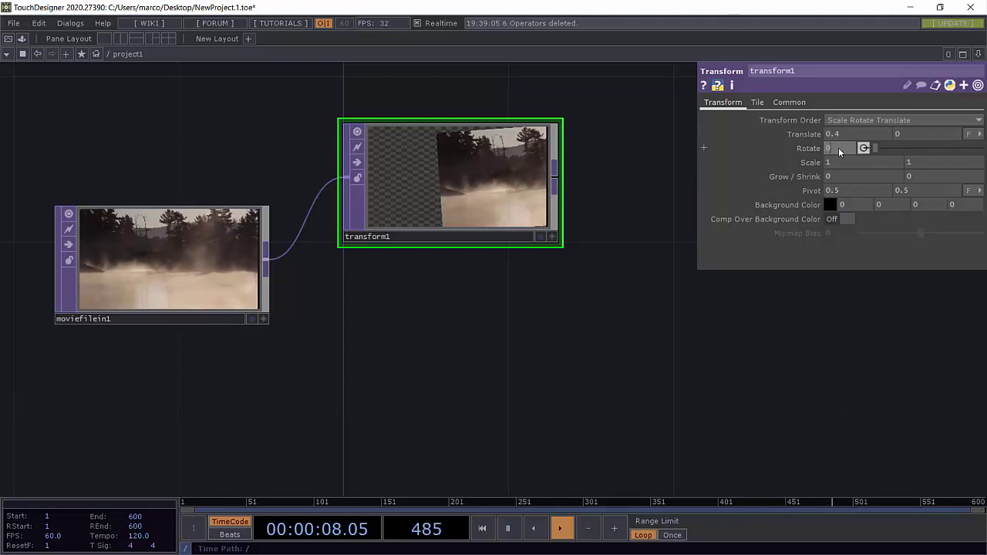
pyautogui.write('0')
pyautogui.press('Return')
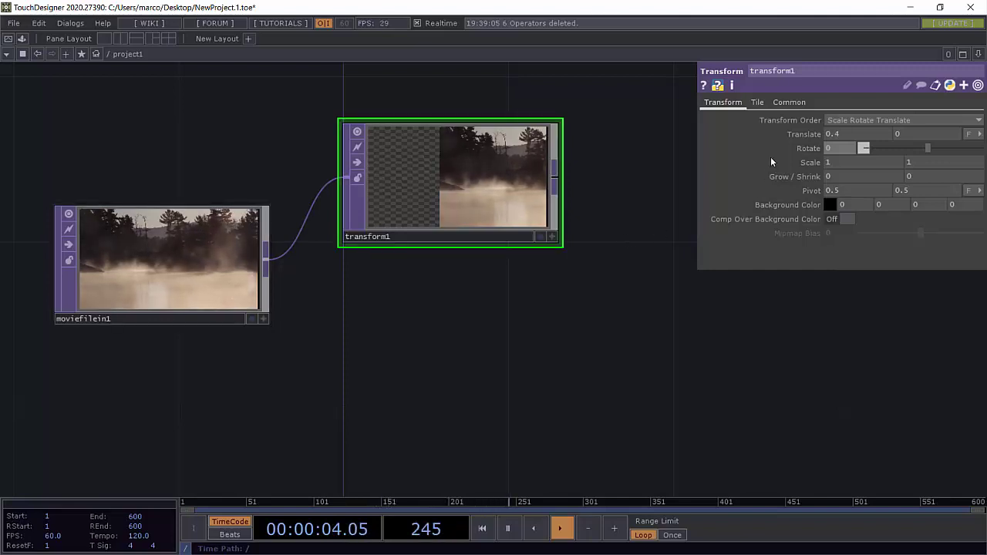
# Set the Transform operator's Translate values to 0.5 horizontally and 0.5 vertically.
pyautogui.click(856, 137)
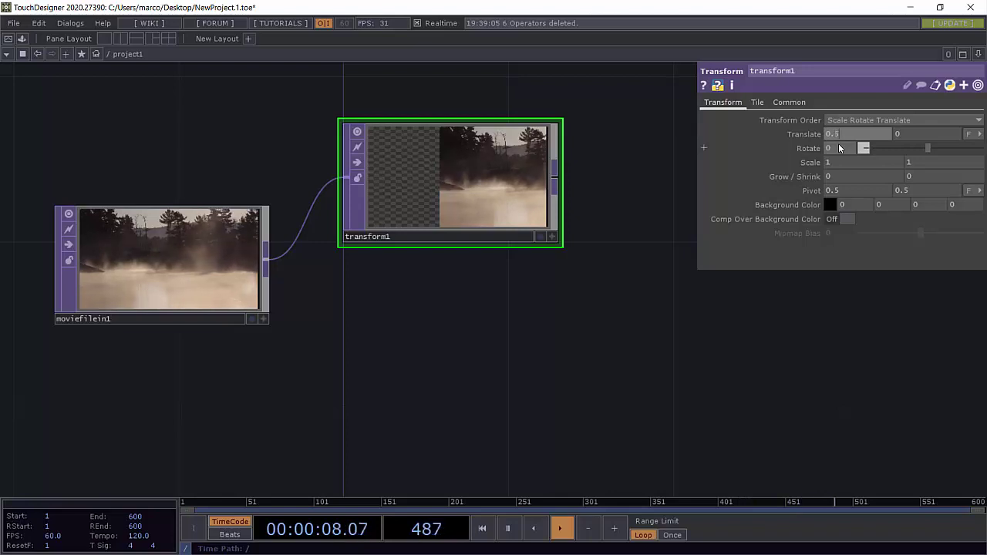
pyautogui.press('Return')
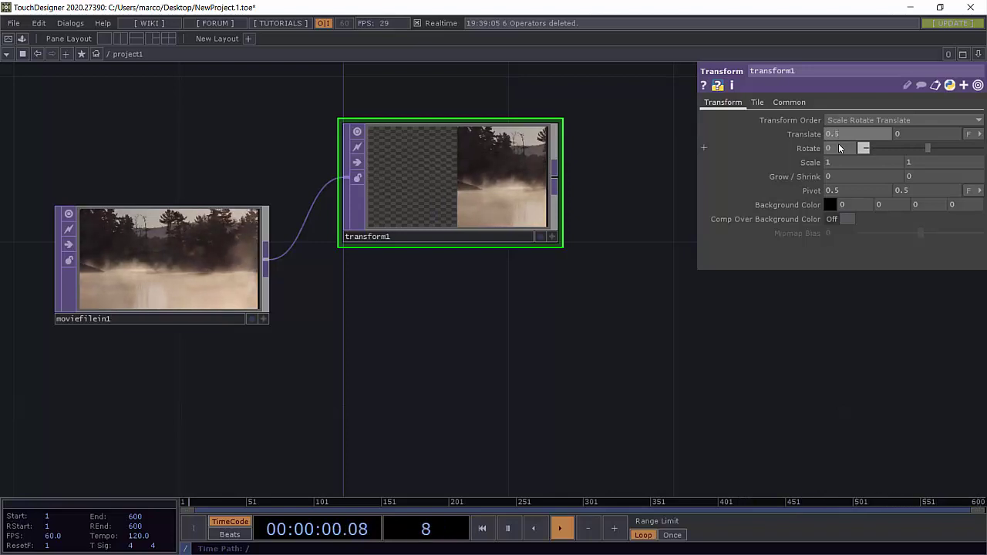
pyautogui.click(910, 134)
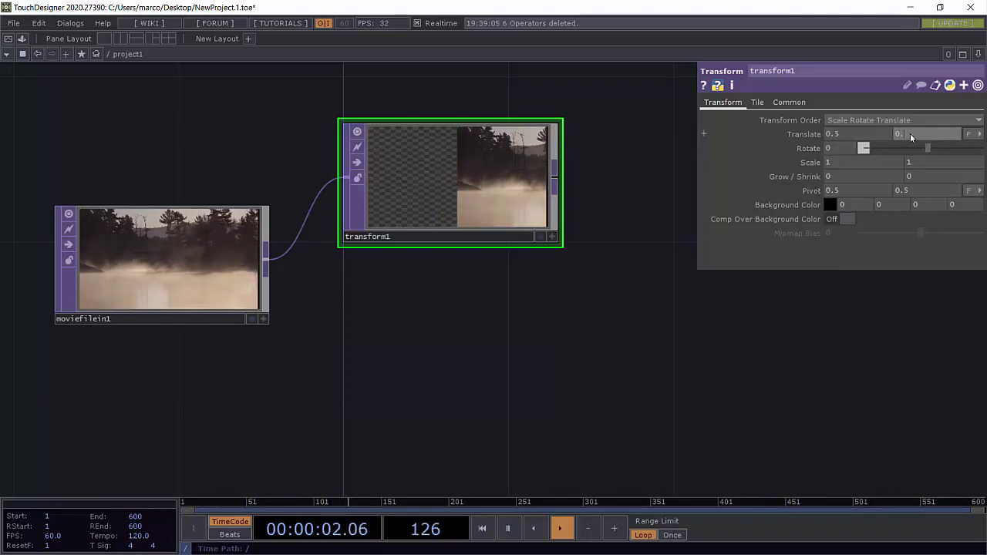
pyautogui.write('0.5')
pyautogui.press('Return')
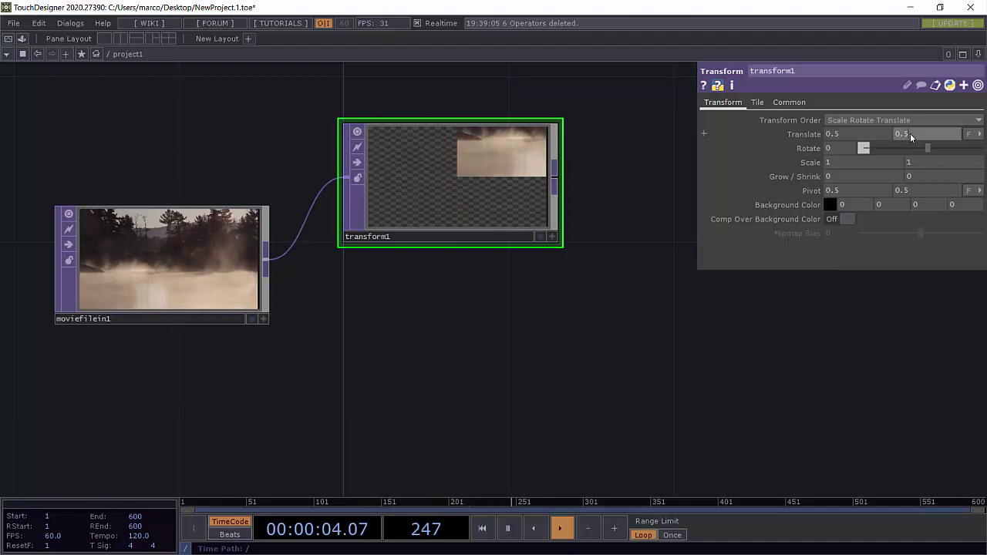
# Set transform1's vertical Translate value to -0.5 and both of its Scale values to 2.
pyautogui.click(910, 134)
pyautogui.write('-0.5')
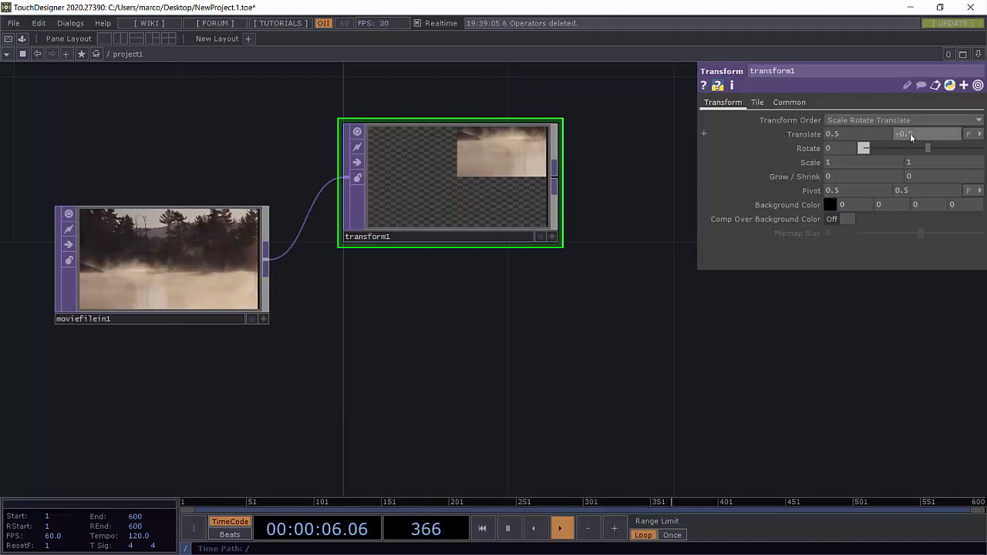
pyautogui.press('Return')
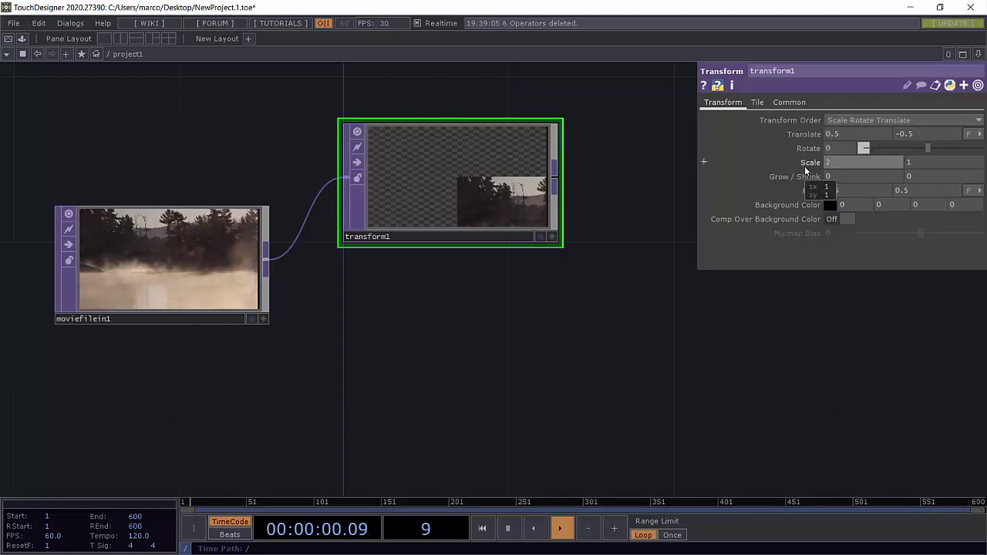
pyautogui.press('Tab')
pyautogui.write('2')
pyautogui.press('Tab')
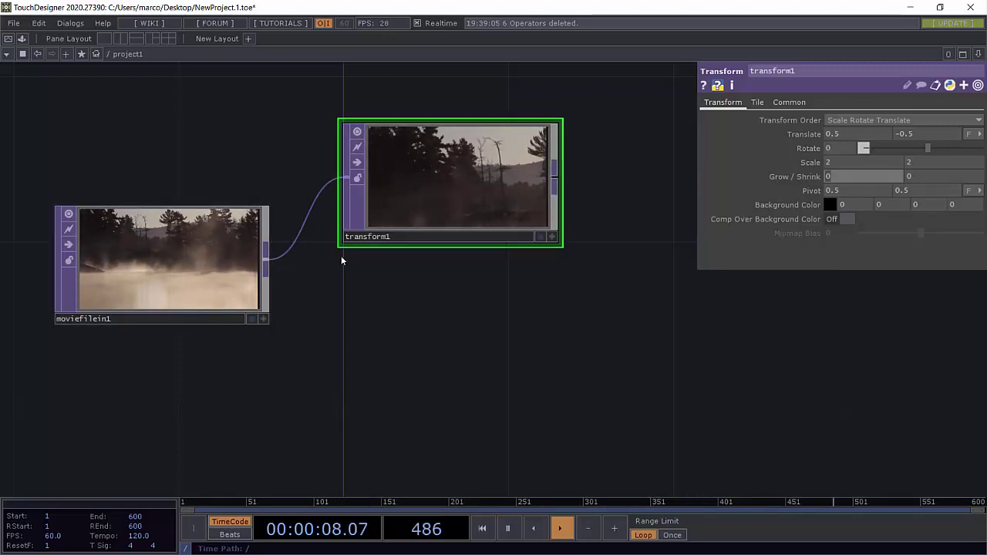
# Add a second Transform TOP from the Movie File In output and place it below transform1.
pyautogui.rightClick(265, 264)
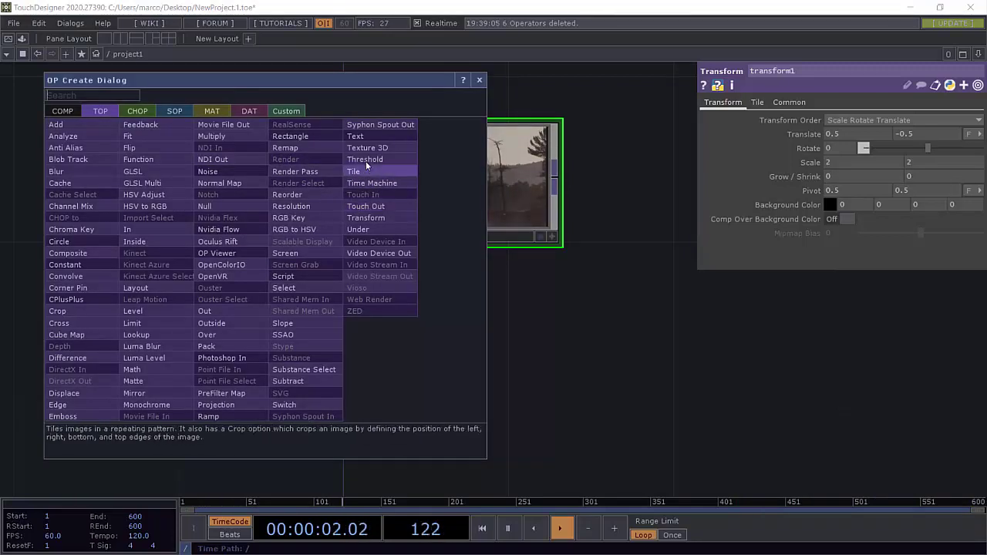
pyautogui.click(378, 218)
pyautogui.click(443, 340)
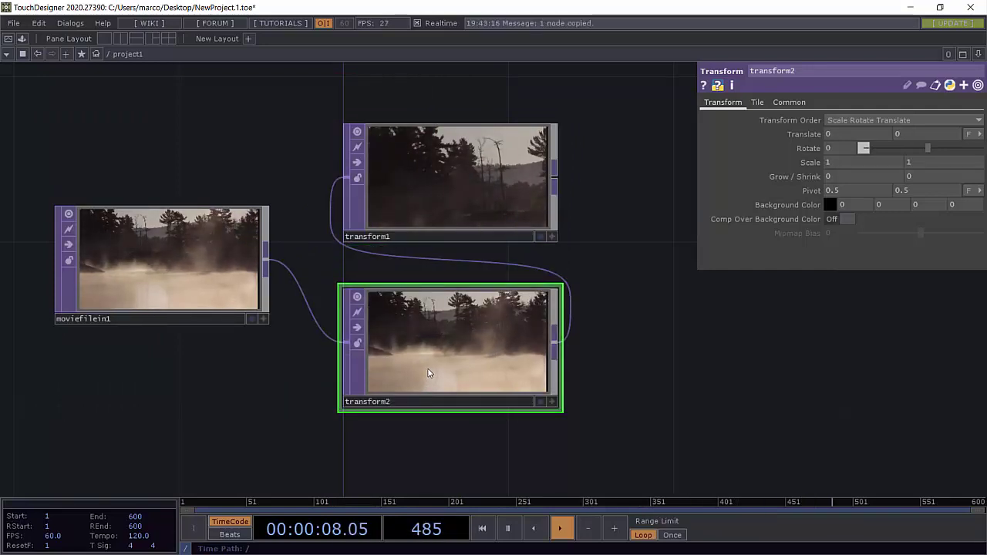
# Duplicate transform2 twice and connect the Movie File In output directly to transform1's input.
pyautogui.hotkey('ctrl', 'c')
pyautogui.hotkey('ctrl', 'v')
pyautogui.hotkey('ctrl', 'v')
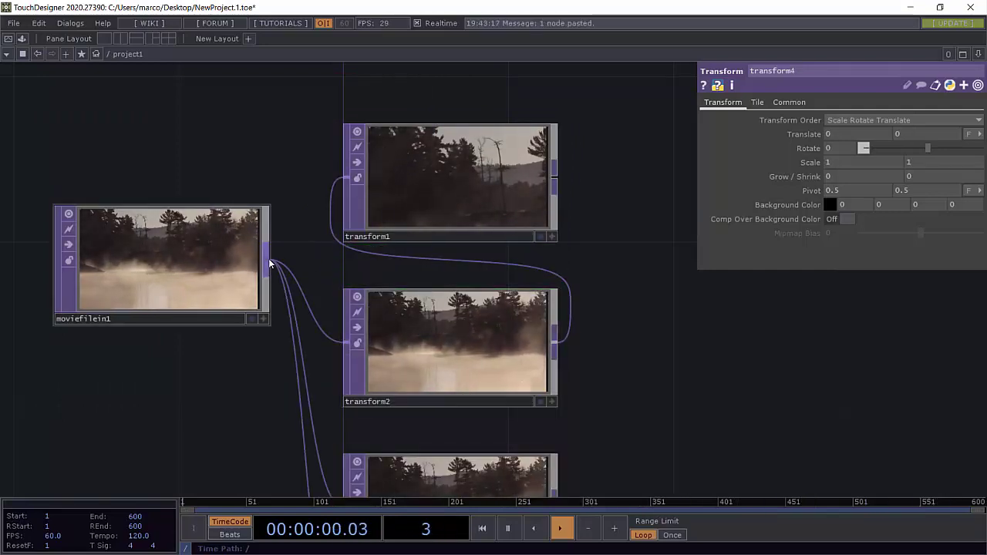
pyautogui.moveTo(265, 259); pyautogui.dragTo(344, 188)
pyautogui.press('h')
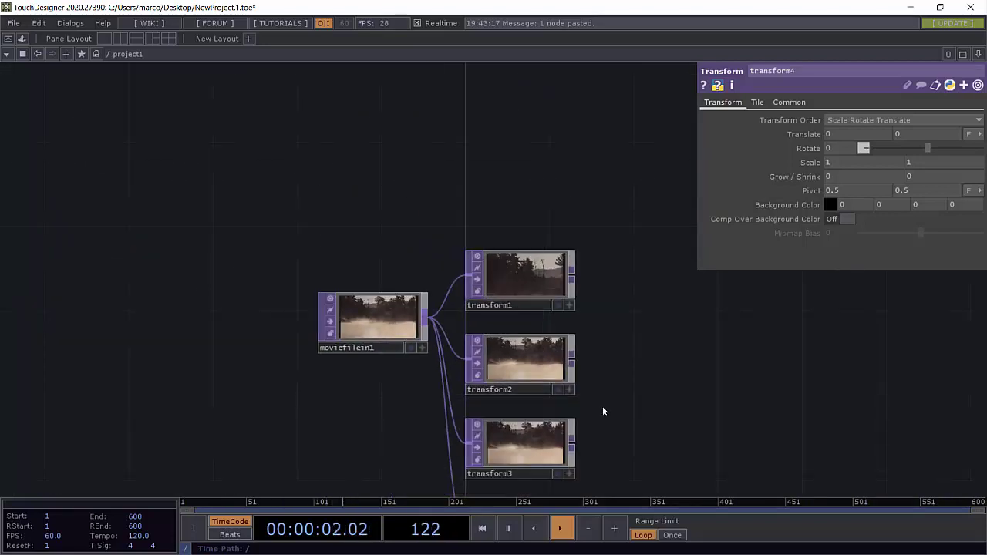
# Set transform2's Translate values to 0.5 and 0.5 and both of its Scale values to 2.
pyautogui.click(496, 248)
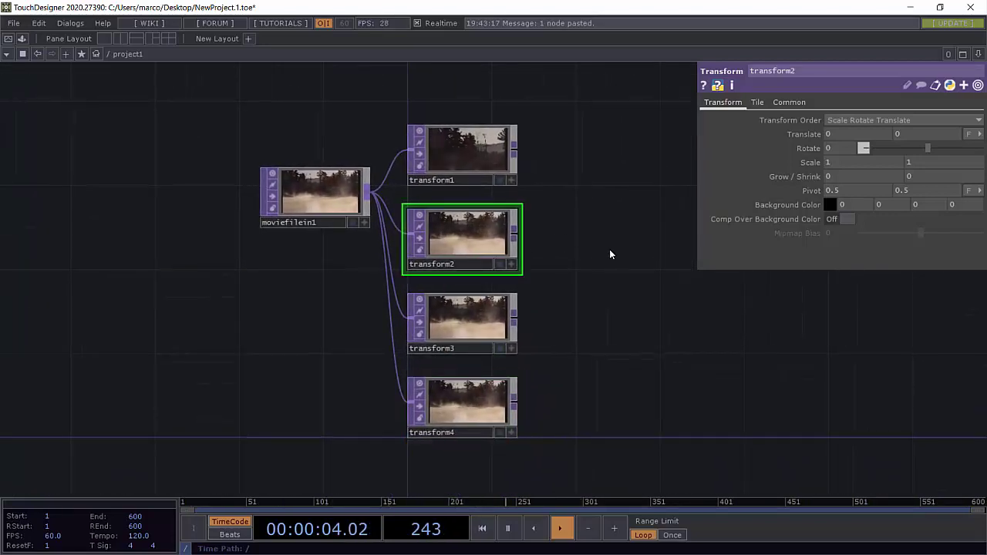
pyautogui.scroll(2, 610, 249)
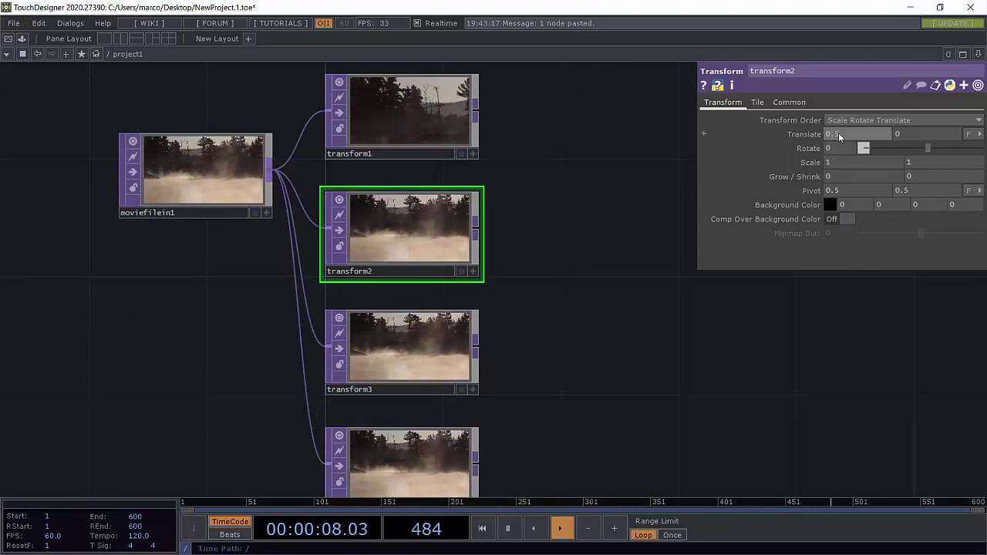
pyautogui.moveTo(838, 133); pyautogui.dragTo(911, 133, button='middle')
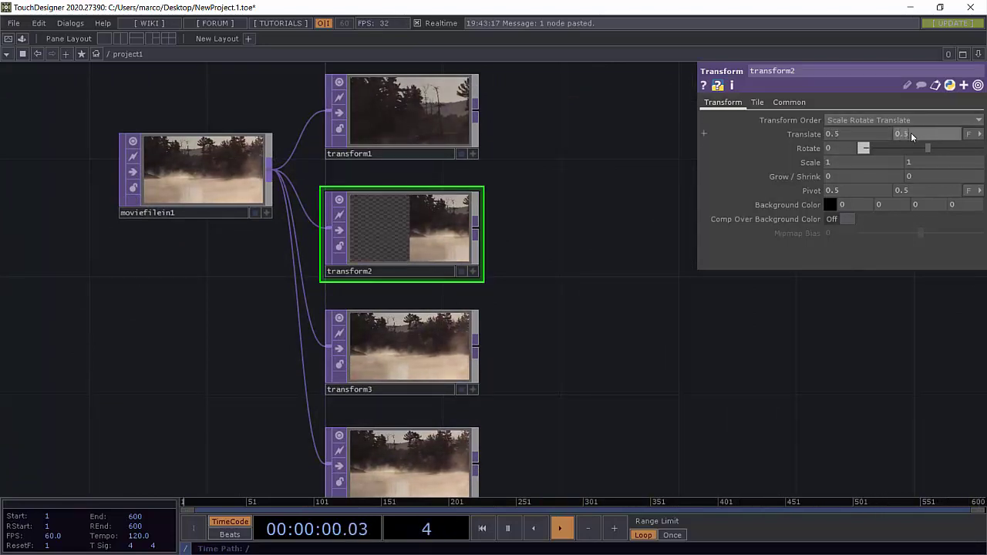
pyautogui.press('Return')
pyautogui.write('2')
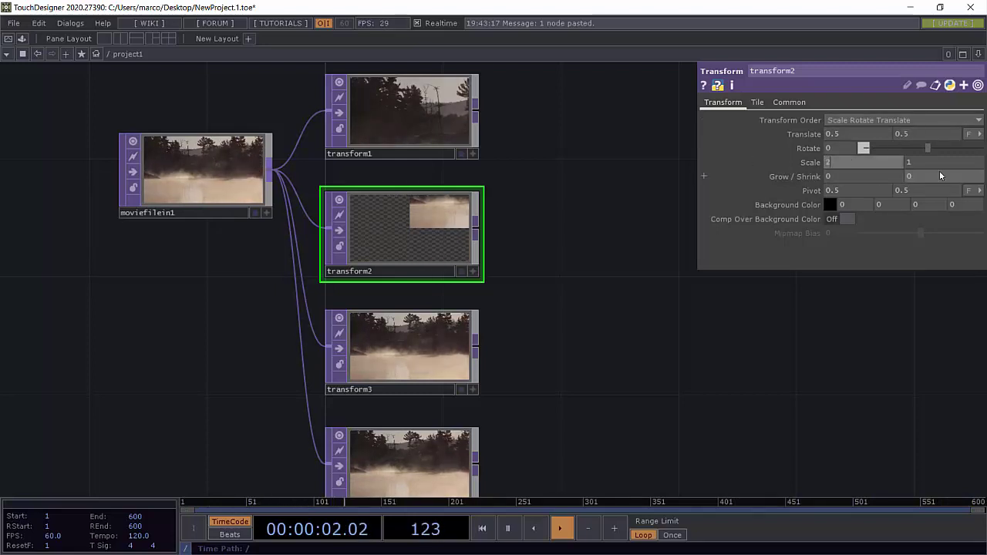
pyautogui.press('Tab')
pyautogui.write('2')
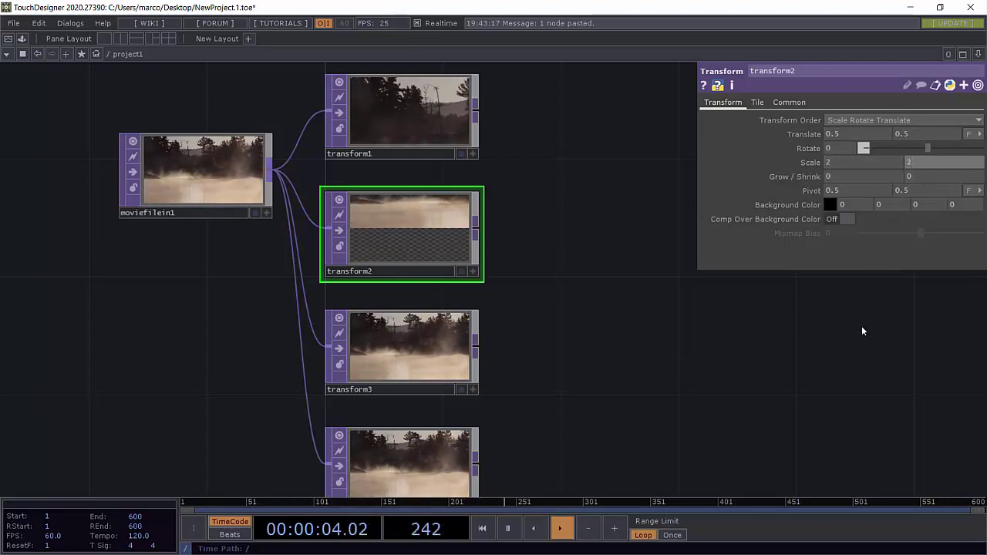
pyautogui.press('Return')
# Set transform3's Translate values to -0.5 horizontally and 0.5 vertically, and both of its Scale values to 2.
pyautogui.click(454, 343)
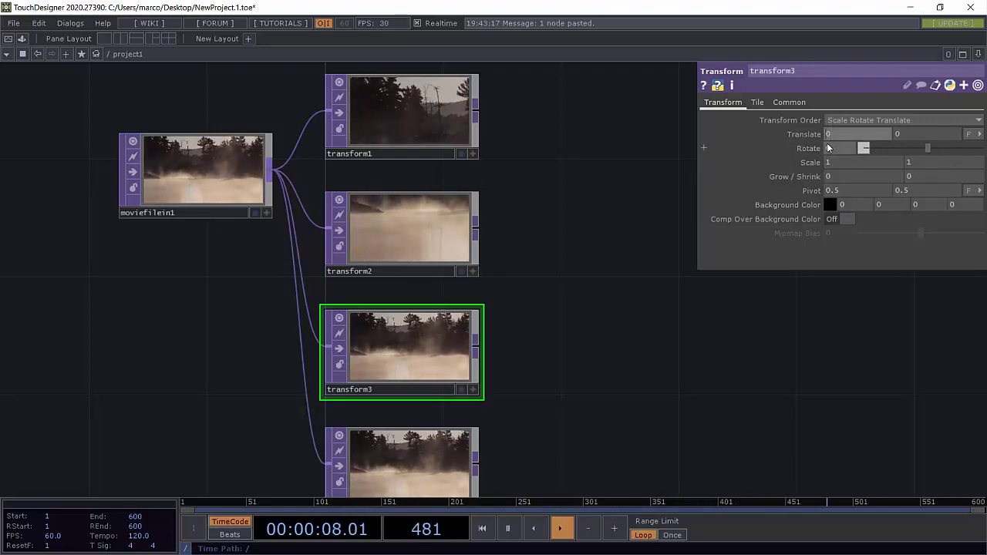
pyautogui.write('-0.')
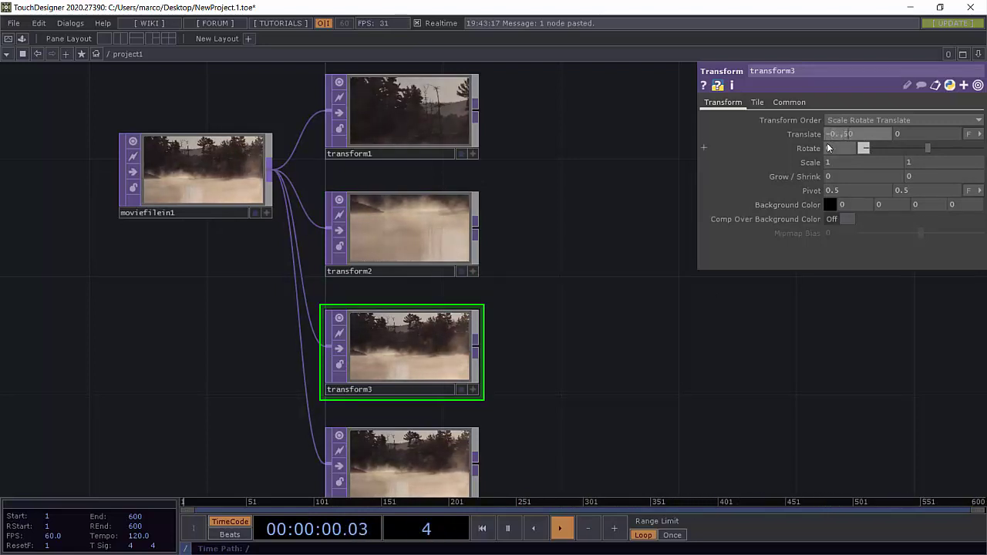
pyautogui.write('5')
pyautogui.press('Tab')
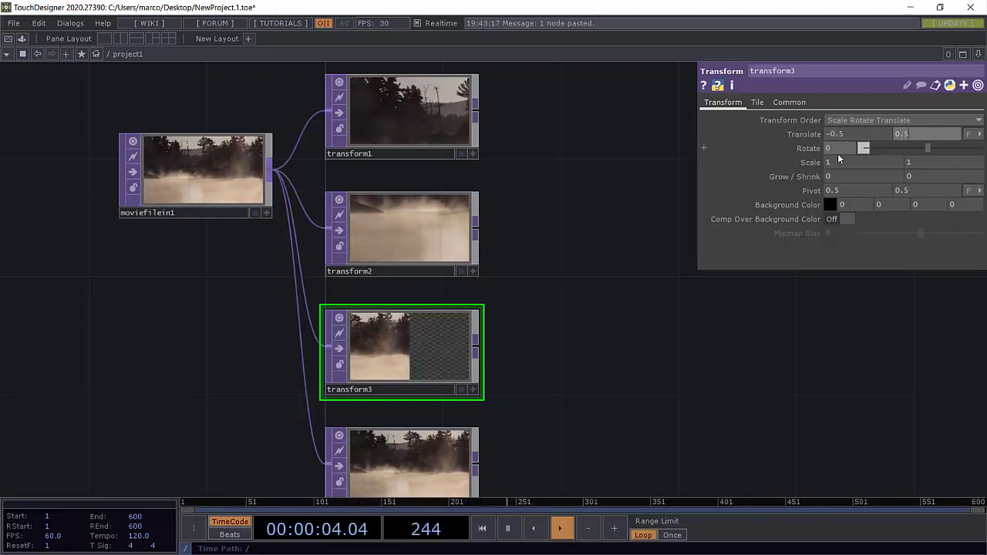
pyautogui.click(857, 162)
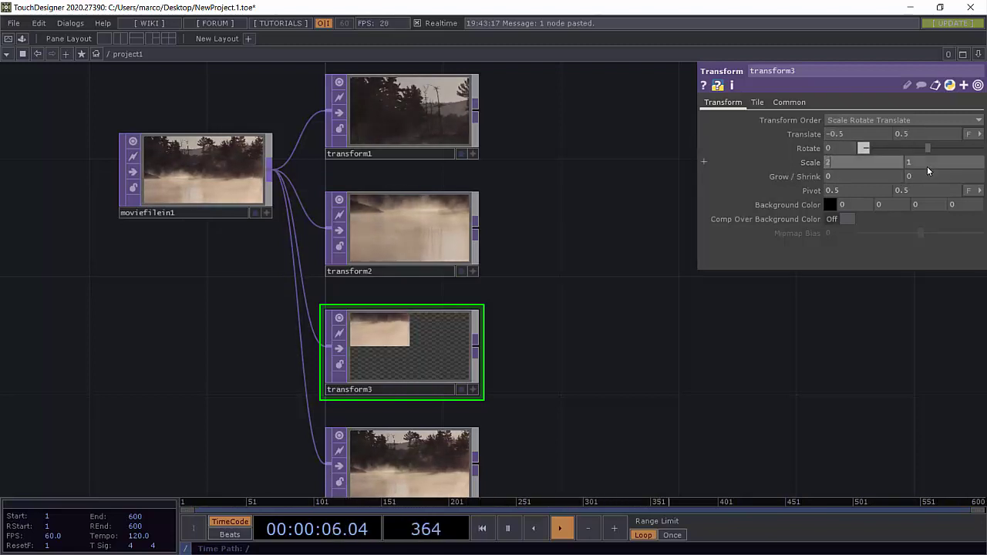
pyautogui.write('2')
pyautogui.press('Return')
# Set transform4's Translate values to -0.5 and -0.5 and both of its Scale values to 2.
pyautogui.click(437, 452)
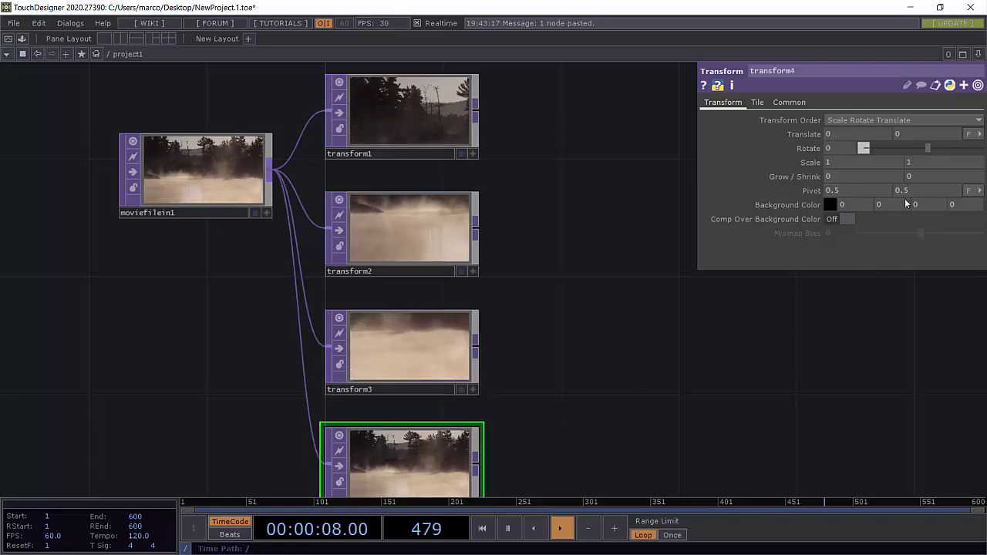
pyautogui.click(857, 134)
pyautogui.write('-0.5')
pyautogui.press('Tab')
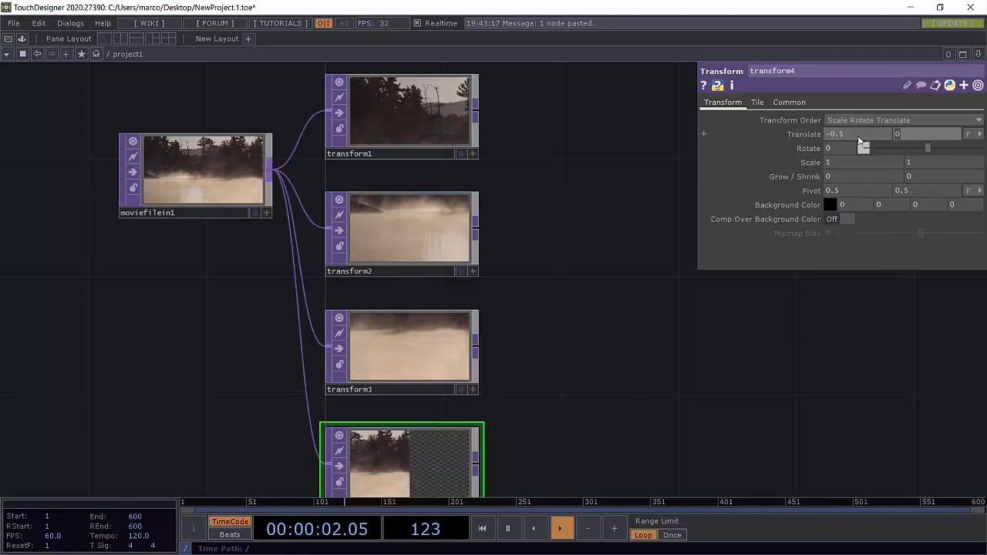
pyautogui.write('-0.5')
pyautogui.press('Tab')
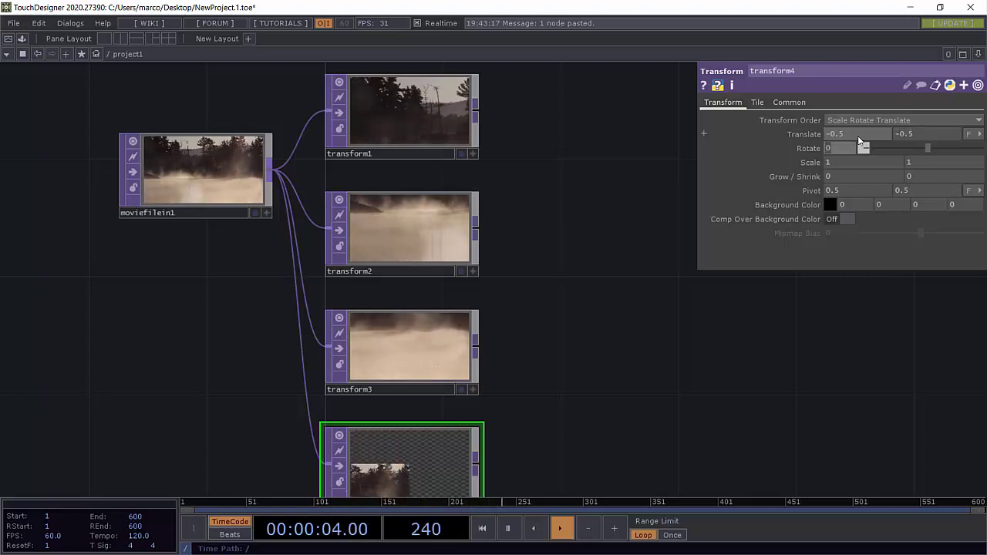
pyautogui.press('Tab')
pyautogui.write('2')
pyautogui.press('Tab')
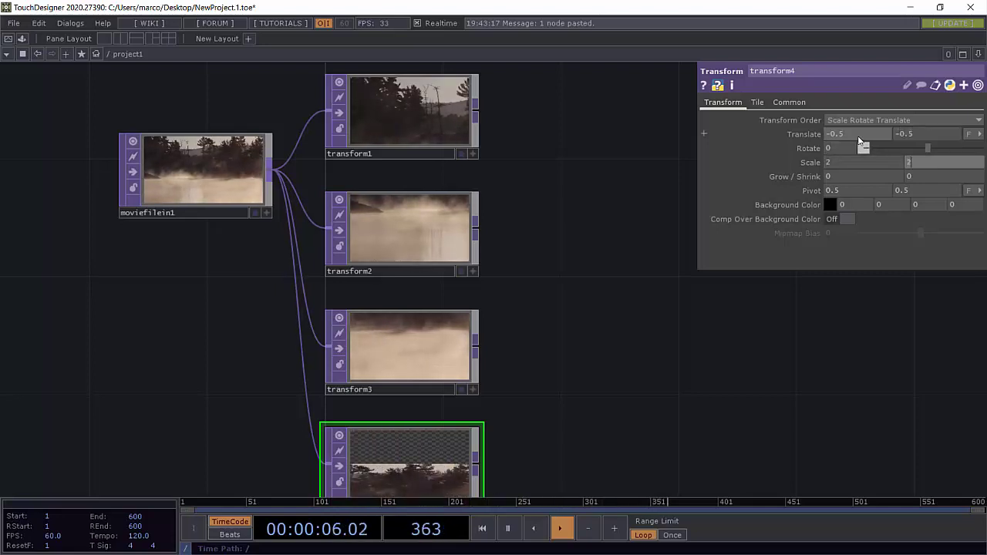
pyautogui.press('Tab')
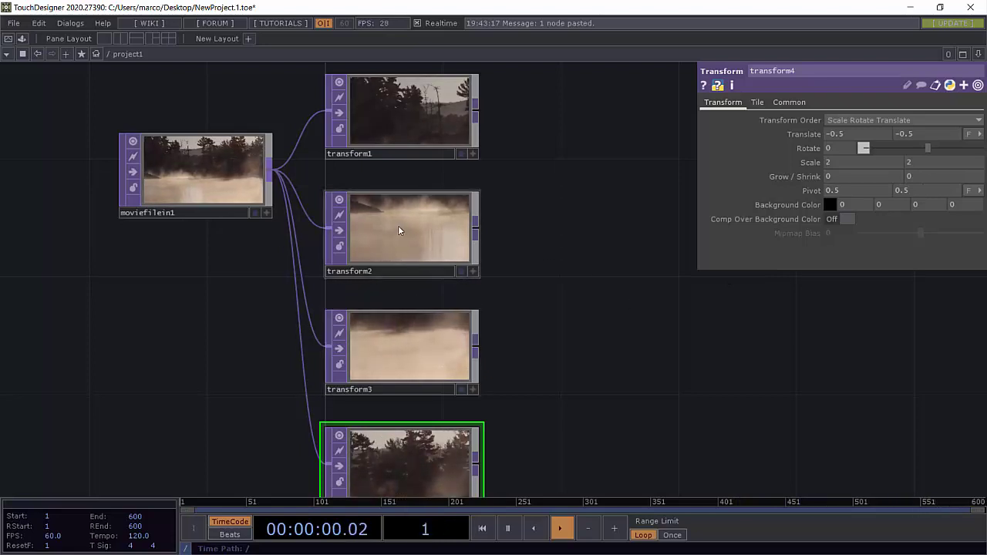
# Rearrange the Transform operators into one column, with transform3 between transform1 and transform2 and transform4 last.
pyautogui.moveTo(413, 237); pyautogui.dragTo(440, 267)
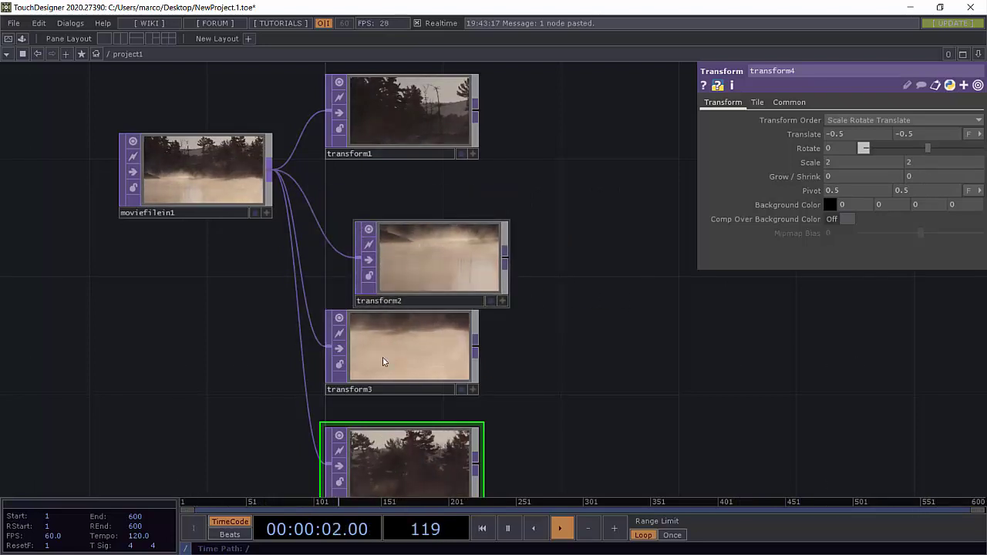
pyautogui.moveTo(384, 357); pyautogui.dragTo(564, 267)
pyautogui.moveTo(406, 117); pyautogui.dragTo(440, 159)
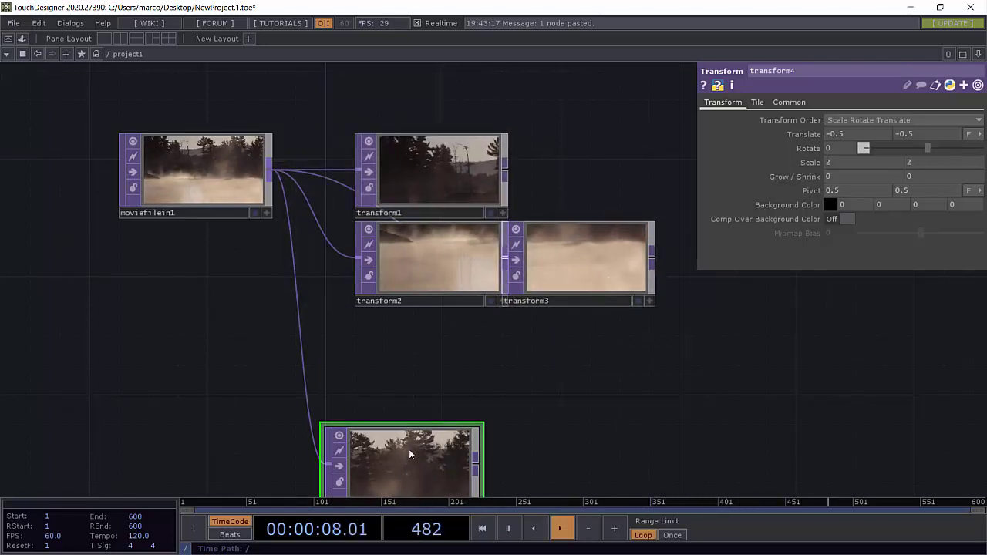
pyautogui.moveTo(409, 449); pyautogui.dragTo(457, 373)
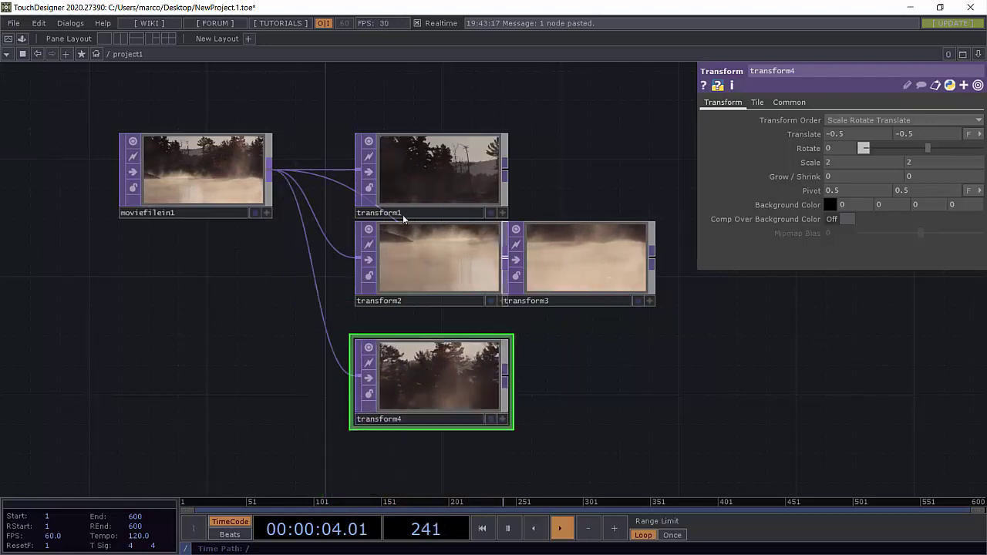
pyautogui.moveTo(418, 159); pyautogui.dragTo(419, 101)
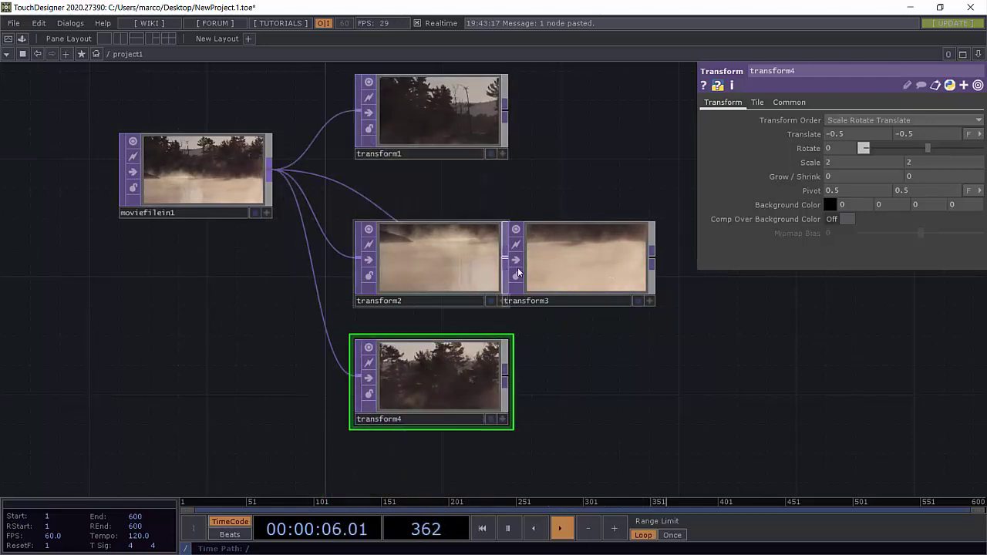
pyautogui.moveTo(561, 275); pyautogui.dragTo(413, 217)
# Move transform4 directly beneath transform2 so the column of Transform operators is evenly spaced.
pyautogui.scroll(3, 549, 375)
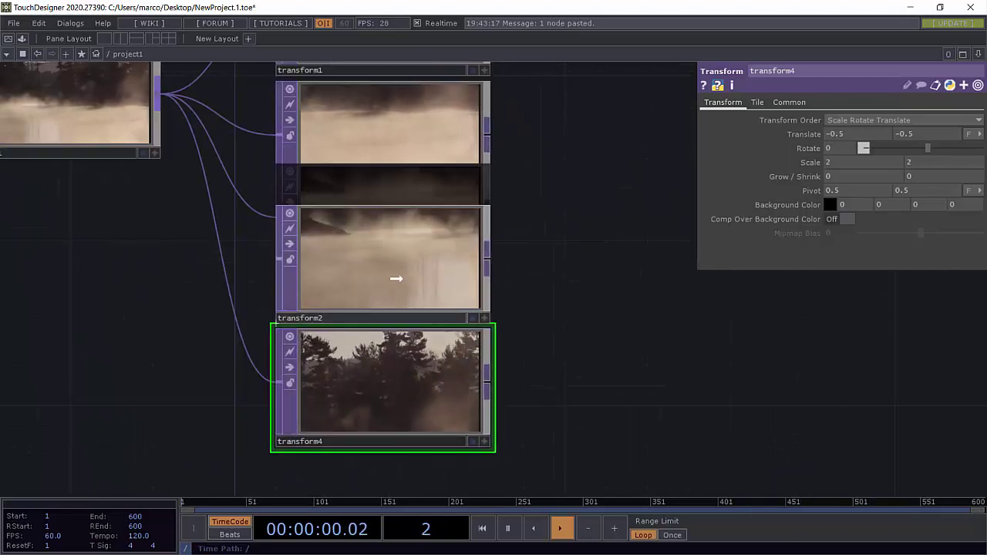
pyautogui.moveTo(453, 359); pyautogui.dragTo(445, 399)
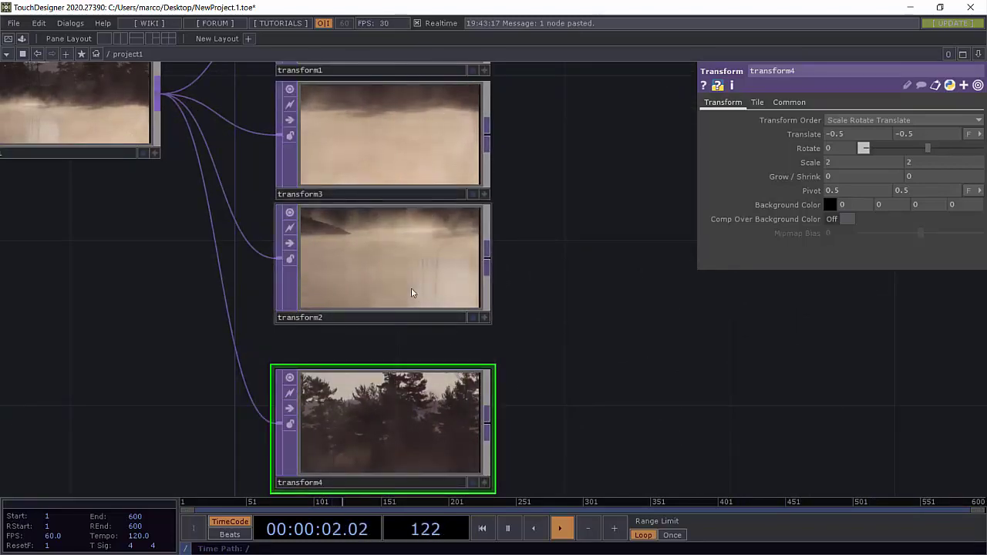
pyautogui.moveTo(404, 259); pyautogui.dragTo(403, 288)
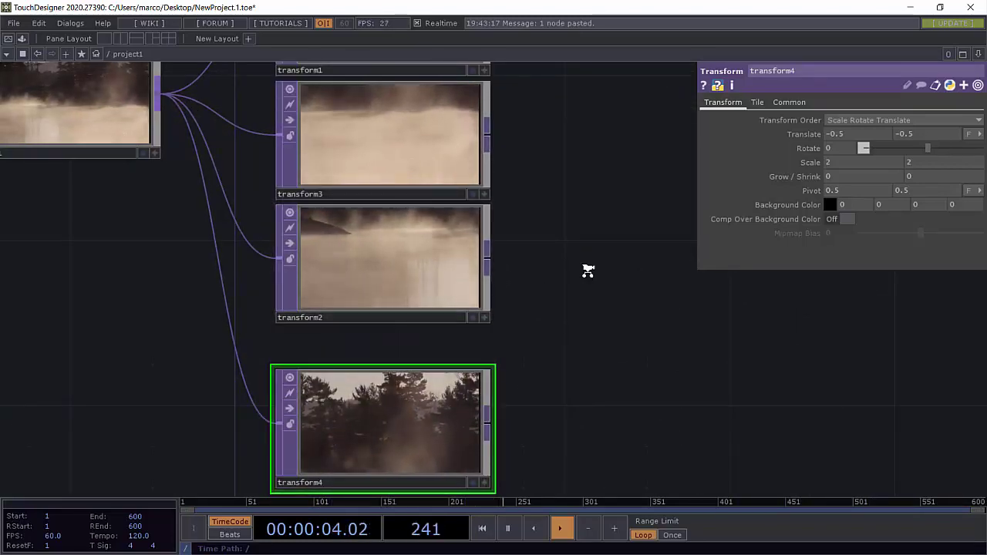
pyautogui.scroll(5, 529, 285)
pyautogui.scroll(-7, 529, 285)
pyautogui.moveTo(452, 378); pyautogui.dragTo(438, 360)
pyautogui.scroll(4, 478, 171)
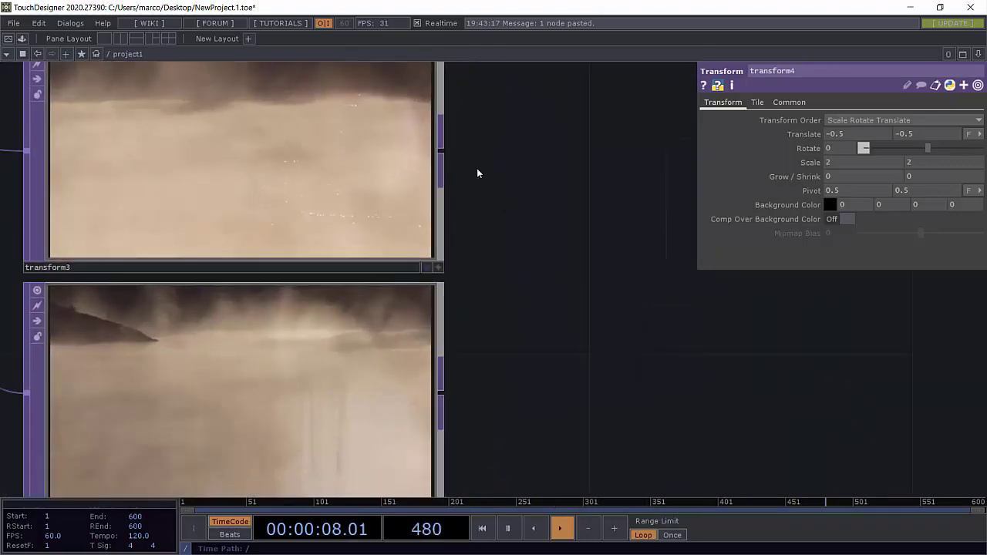
pyautogui.scroll(-4, 479, 174)
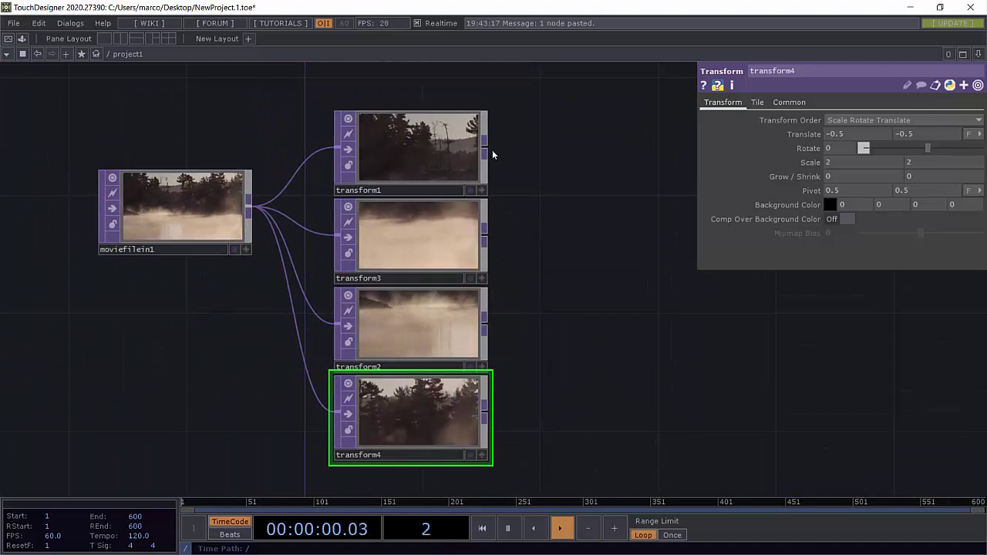
# Add an Analyze TOP connected to transform1's output and place it to the right of transform1.
pyautogui.press('Tab')
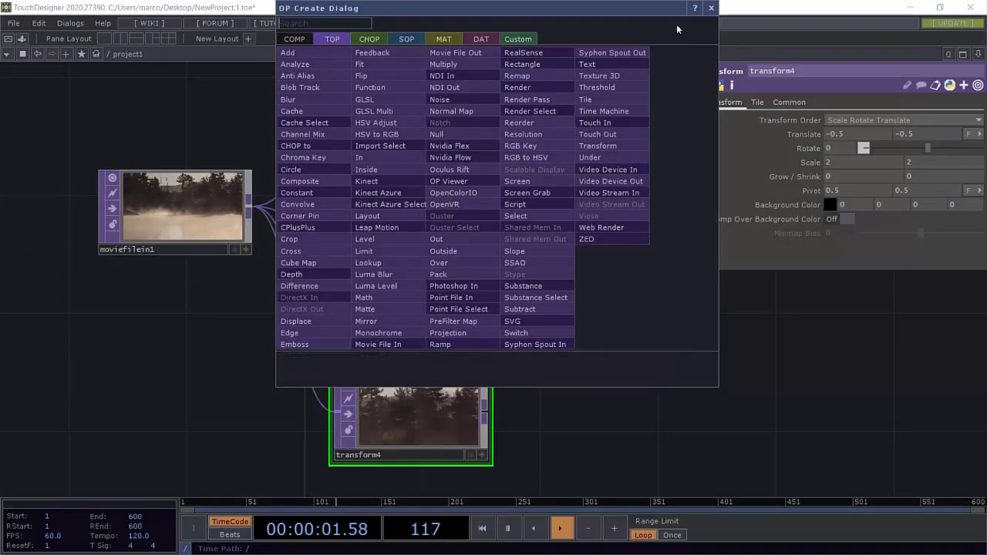
pyautogui.click(712, 8)
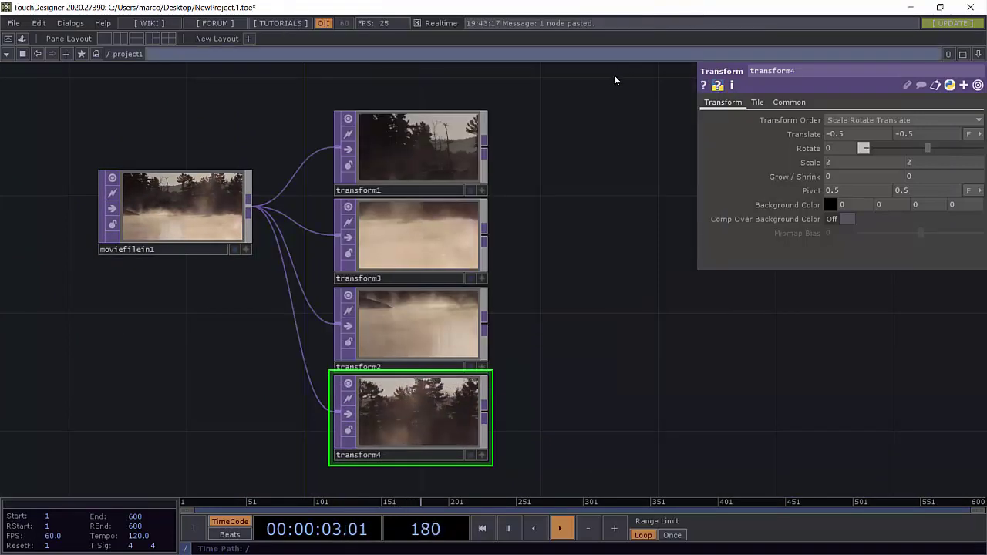
pyautogui.rightClick(484, 146)
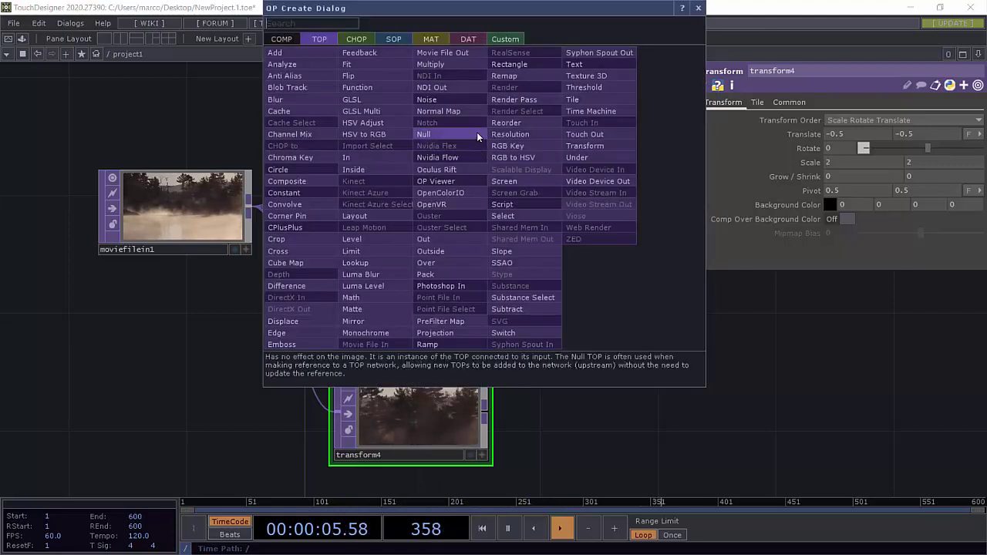
pyautogui.click(355, 98)
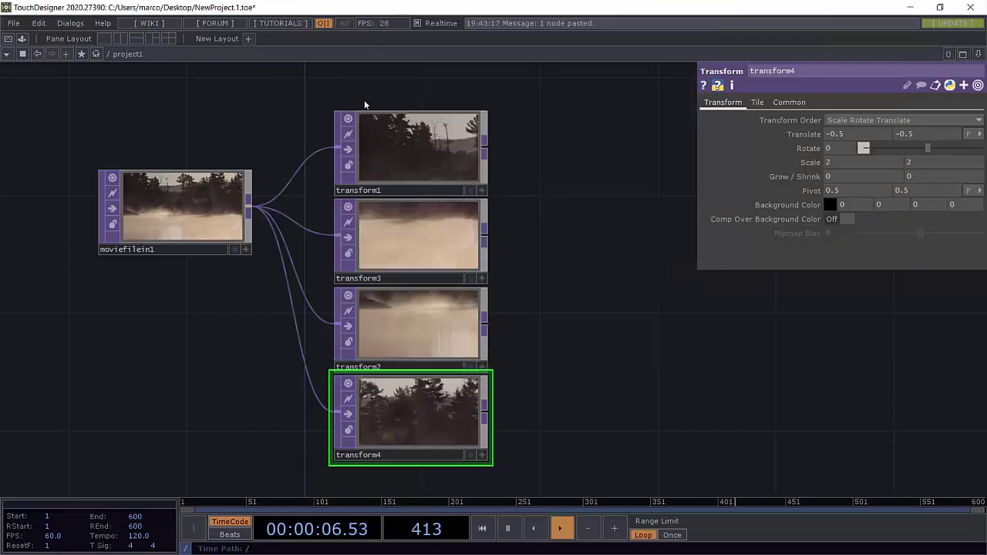
pyautogui.click(620, 153)
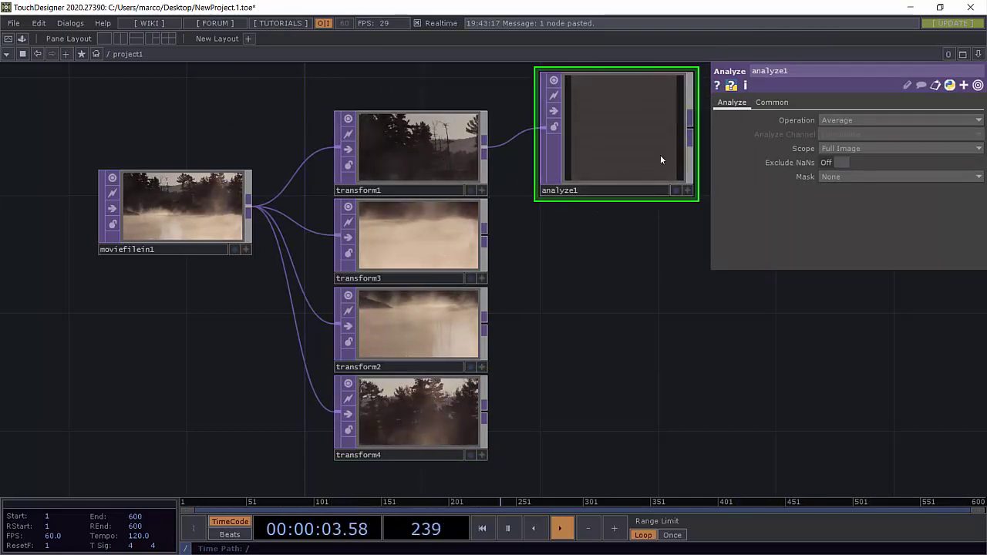
# Set analyze1's operation to Average, then add an Analyze TOP on transform3's output, placed beneath analyze1.
pyautogui.click(857, 117)
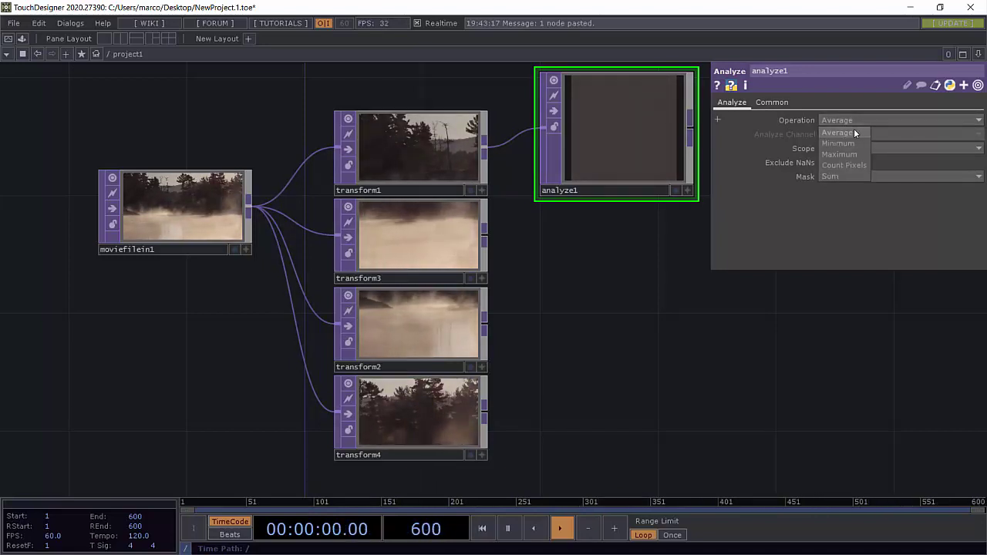
pyautogui.click(854, 130)
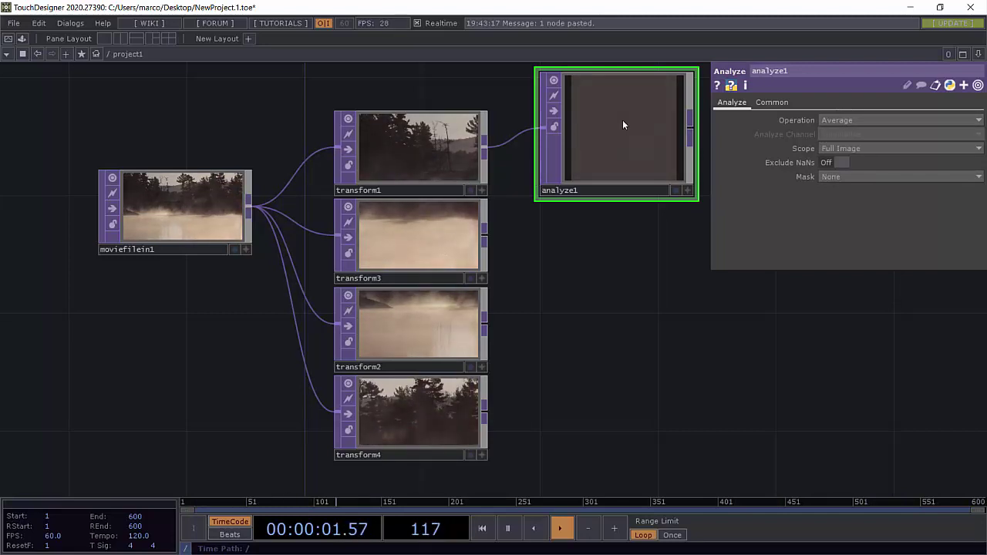
pyautogui.rightClick(483, 244)
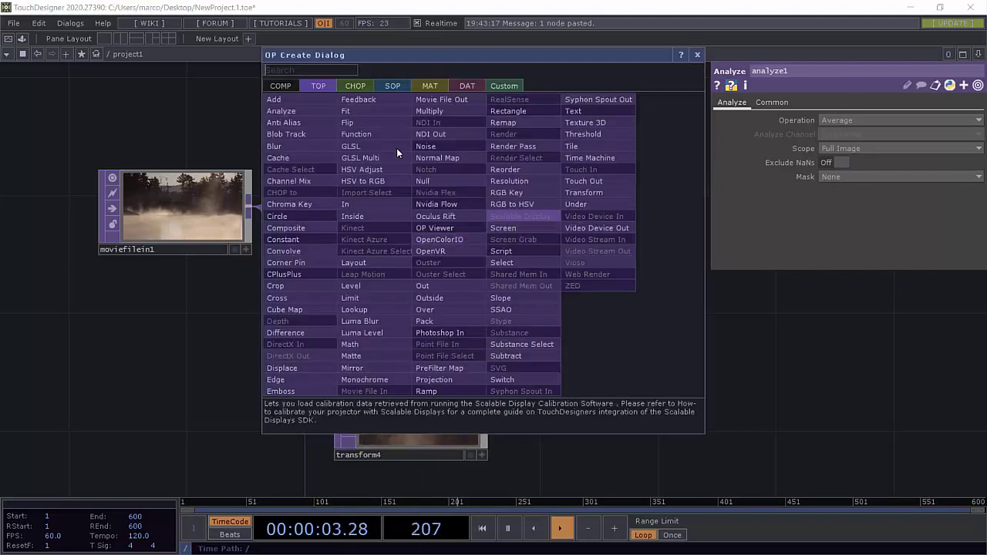
pyautogui.click(282, 132)
pyautogui.click(608, 267)
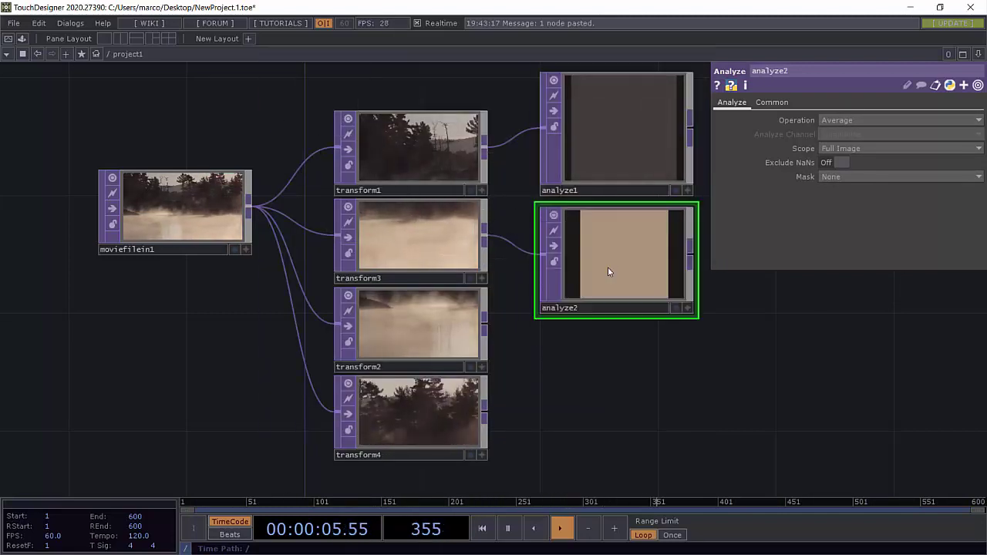
# Add an Analyze TOP connected to transform2's output and place it beneath analyze2.
pyautogui.rightClick(486, 322)
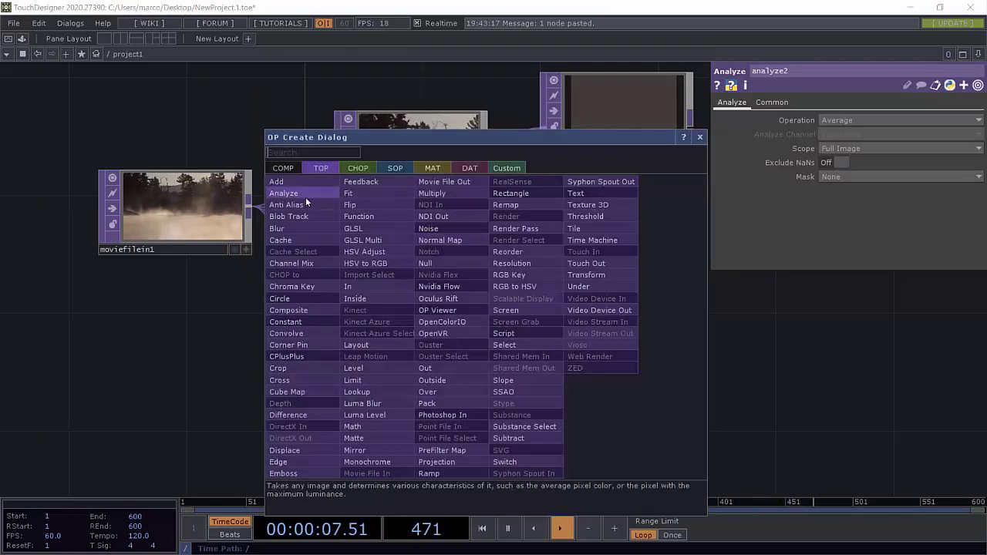
pyautogui.press('Escape')
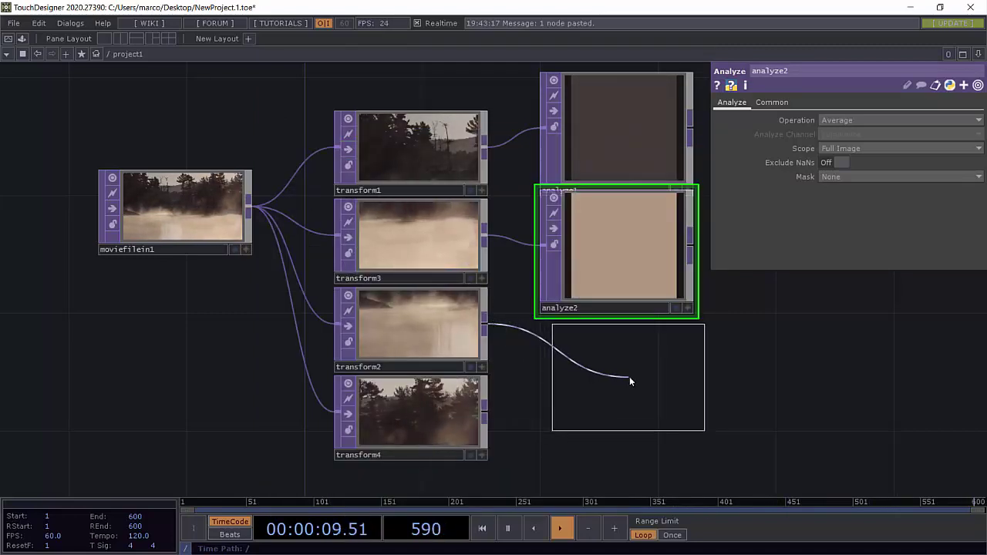
pyautogui.click(617, 374)
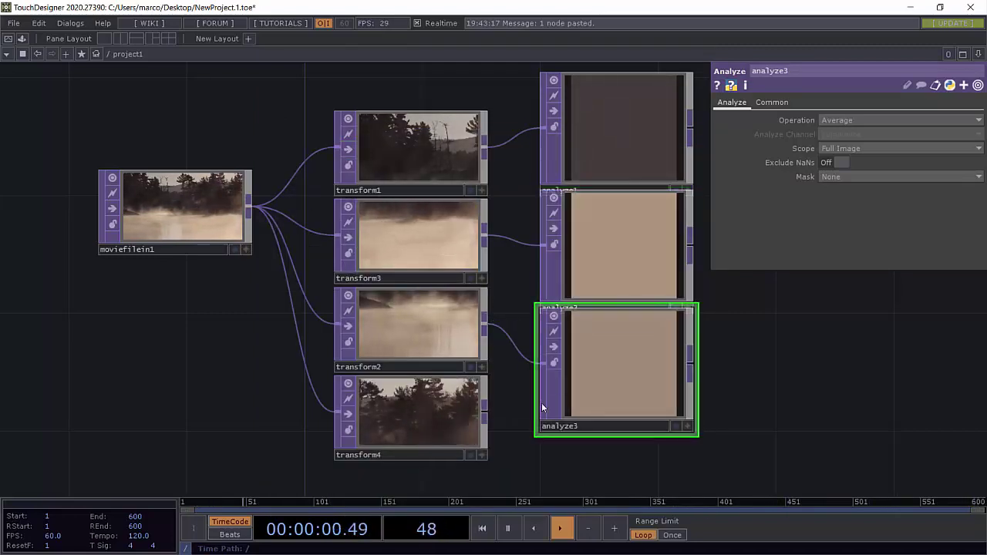
# Add an Analyze TOP connected to transform4's output and place it beneath analyze3.
pyautogui.rightClick(484, 415)
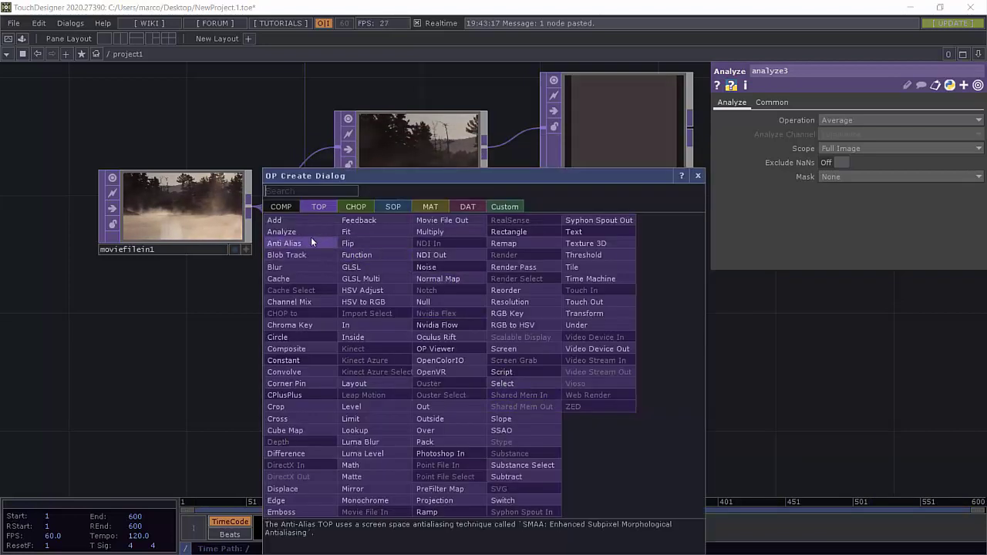
pyautogui.click(311, 231)
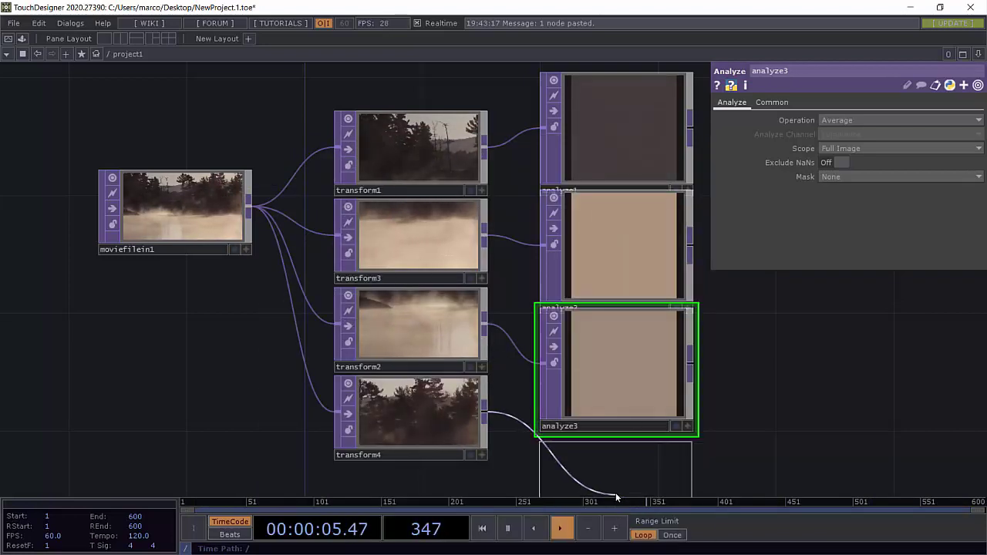
pyautogui.click(628, 471)
pyautogui.moveTo(751, 375); pyautogui.dragTo(740, 337)
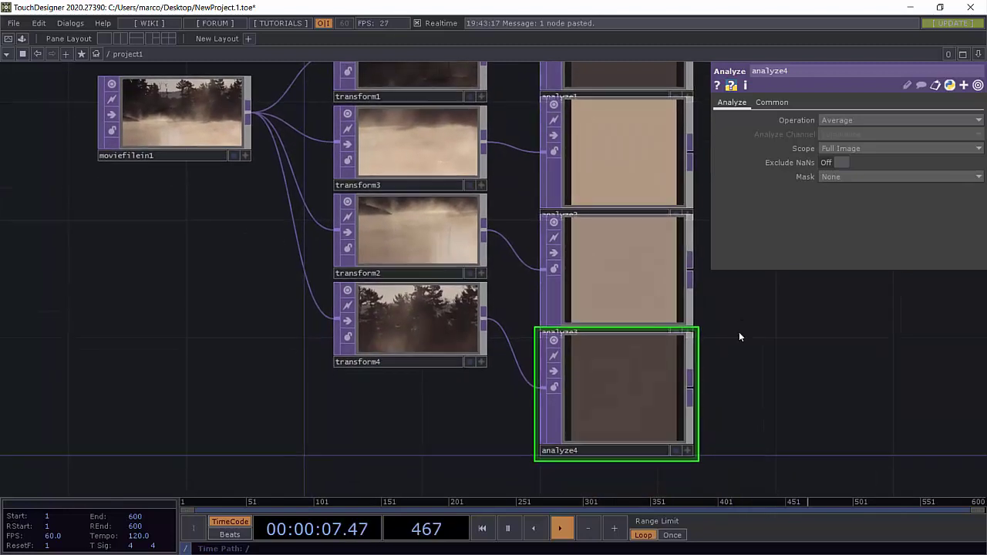
# Load a different sample movie file into moviefilein1.
pyautogui.click(193, 158)
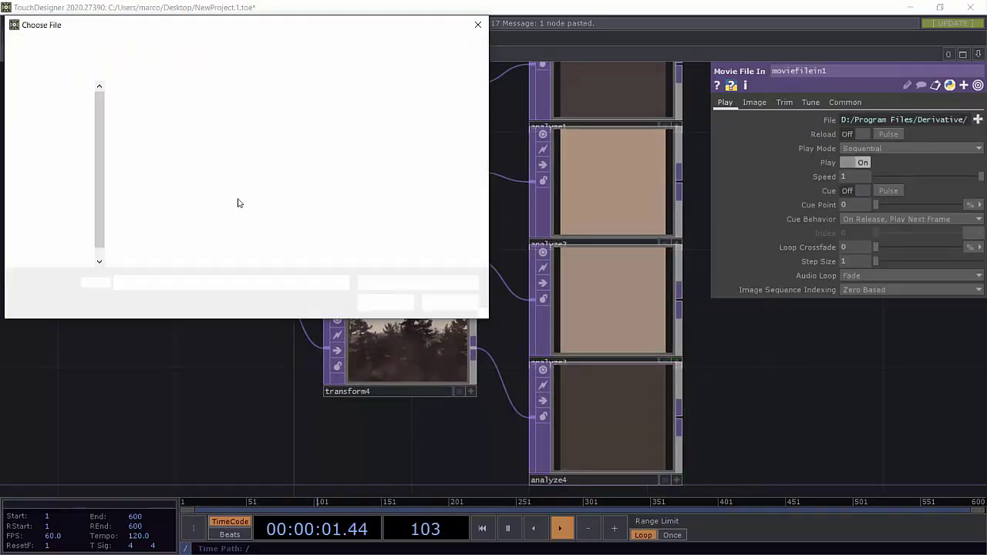
pyautogui.doubleClick(232, 135)
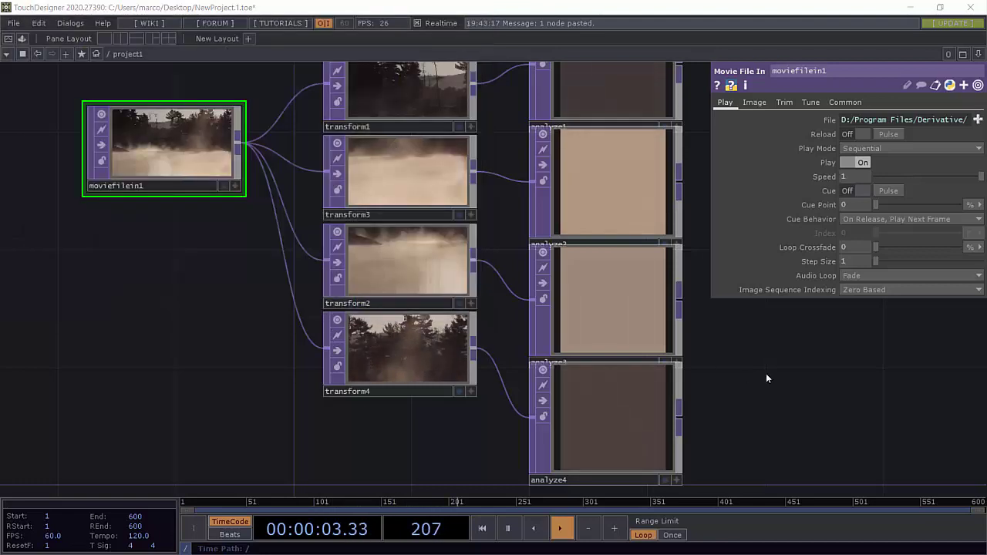
pyautogui.moveTo(845, 360); pyautogui.dragTo(711, 314)
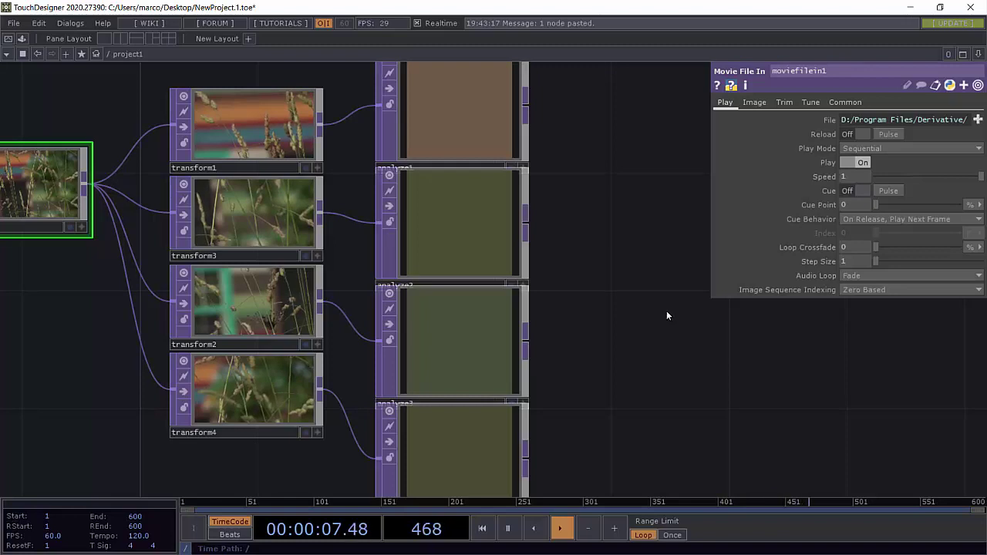
# Examine the Common settings of moviefilein1 and analyze1, including their resolution options.
pyautogui.click(852, 102)
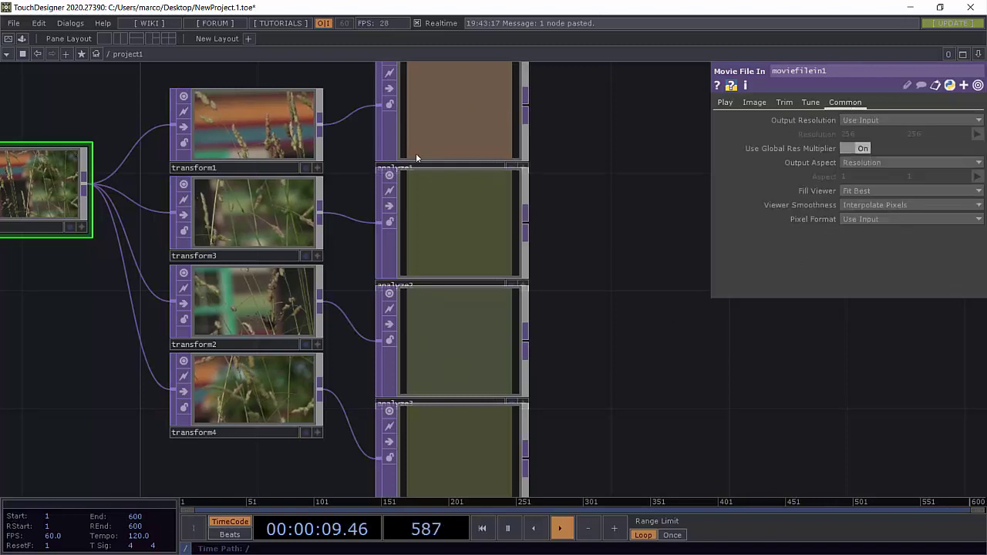
pyautogui.click(413, 153)
pyautogui.click(772, 103)
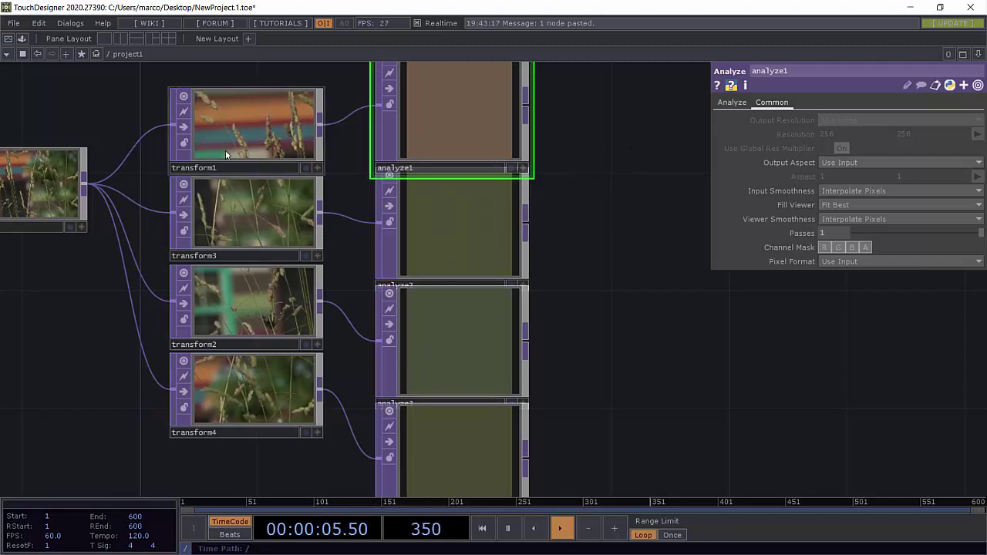
pyautogui.click(52, 176)
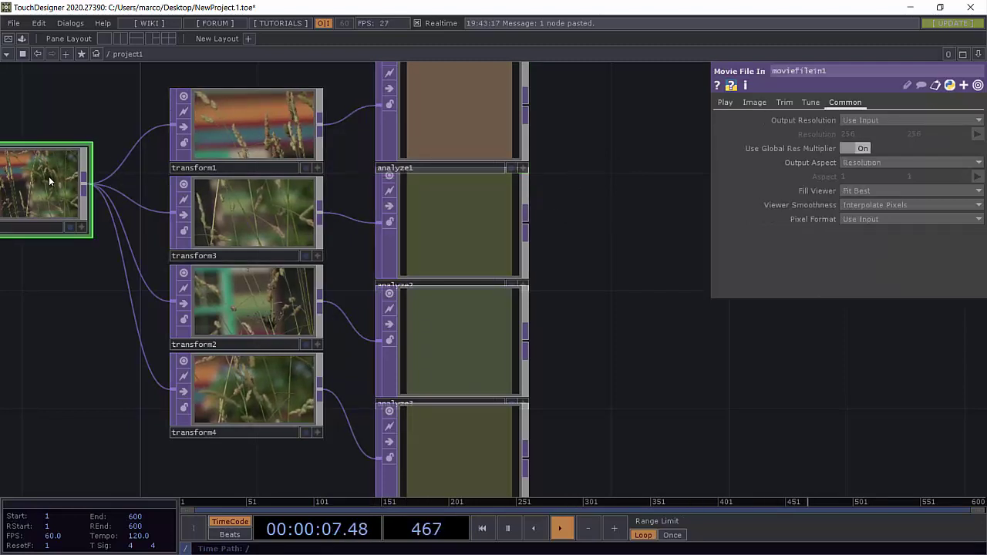
# Go through the four Transform operators and the four Analyze operators to compare each quadrant with its average color.
pyautogui.click(255, 144)
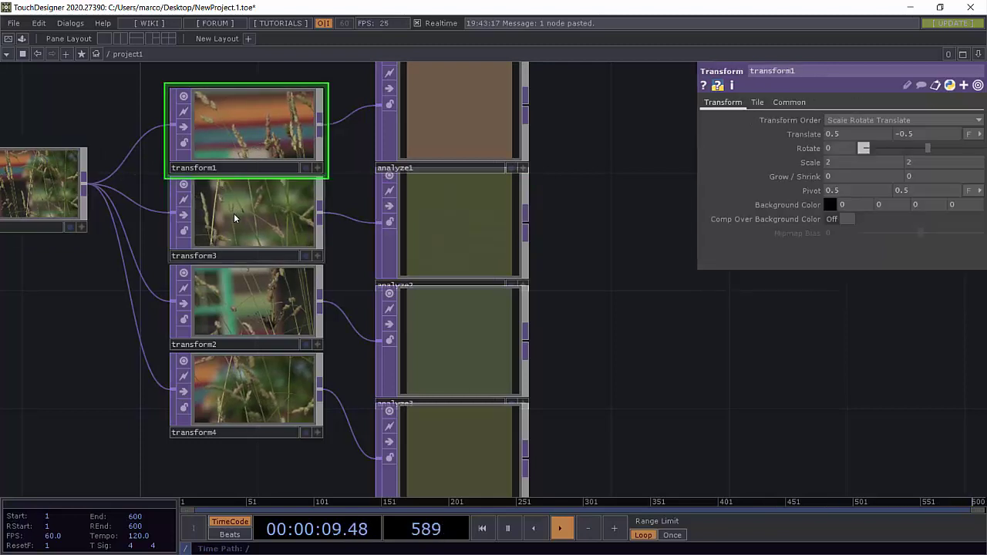
pyautogui.click(233, 212)
pyautogui.click(245, 308)
pyautogui.click(248, 399)
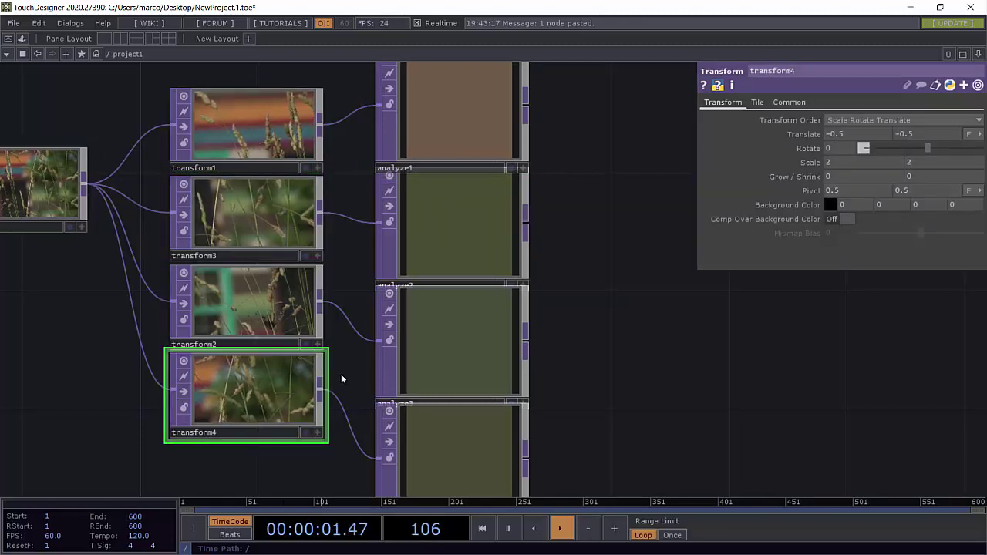
pyautogui.moveTo(654, 304); pyautogui.dragTo(488, 357)
pyautogui.click(296, 159)
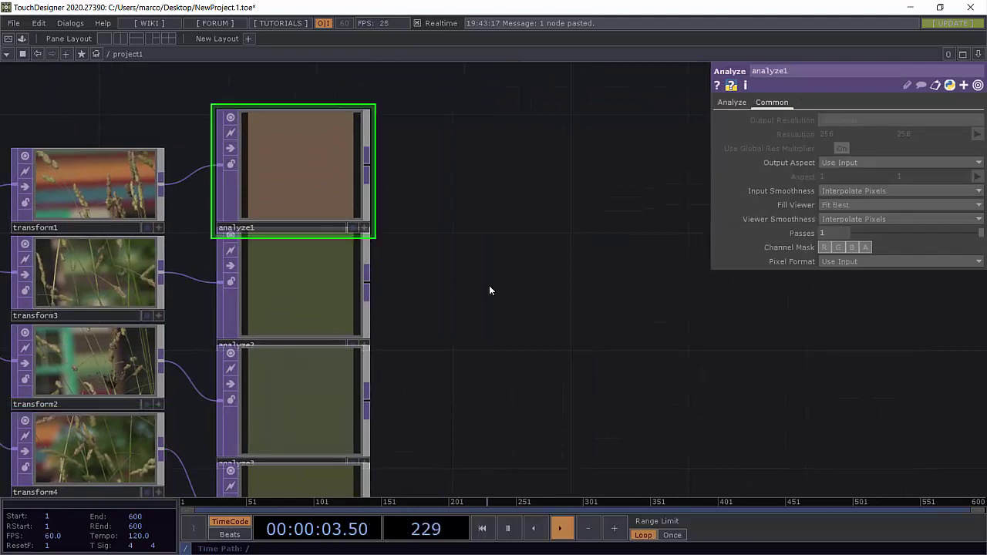
pyautogui.moveTo(511, 242); pyautogui.dragTo(523, 200)
pyautogui.click(270, 277)
pyautogui.click(295, 365)
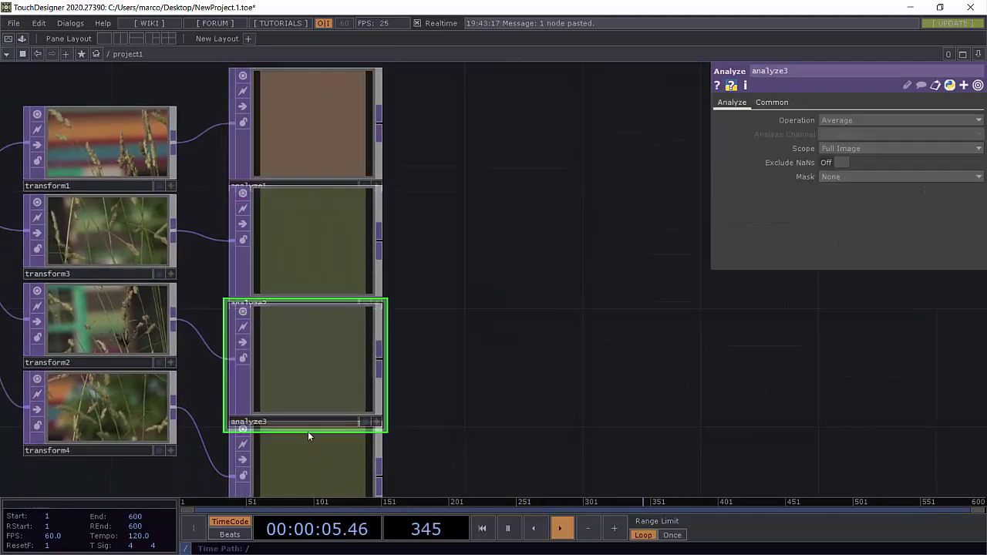
pyautogui.click(307, 450)
# Add a TOP to CHOP connected to analyze1's output and place it to the right of analyze1.
pyautogui.moveTo(510, 310); pyautogui.dragTo(514, 372)
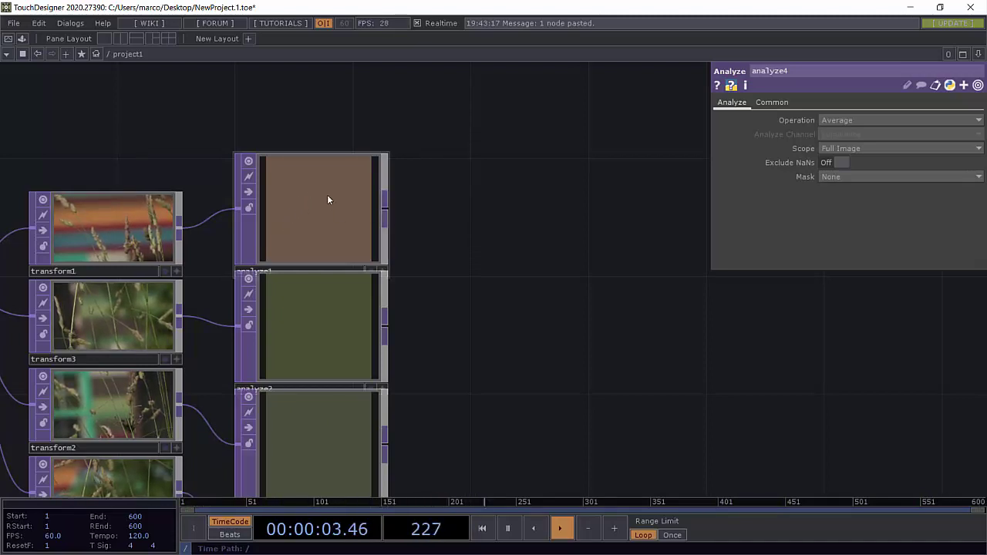
pyautogui.rightClick(386, 207)
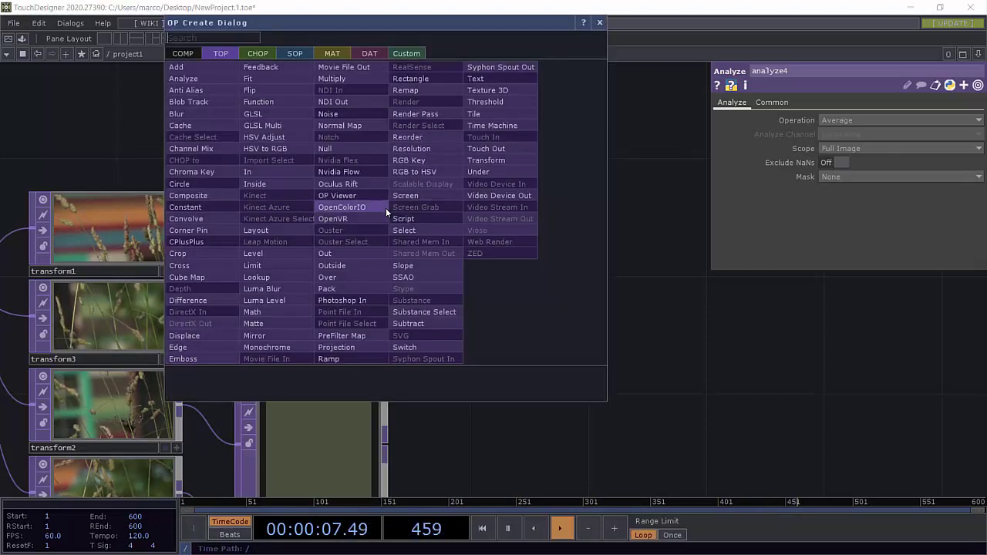
pyautogui.click(260, 55)
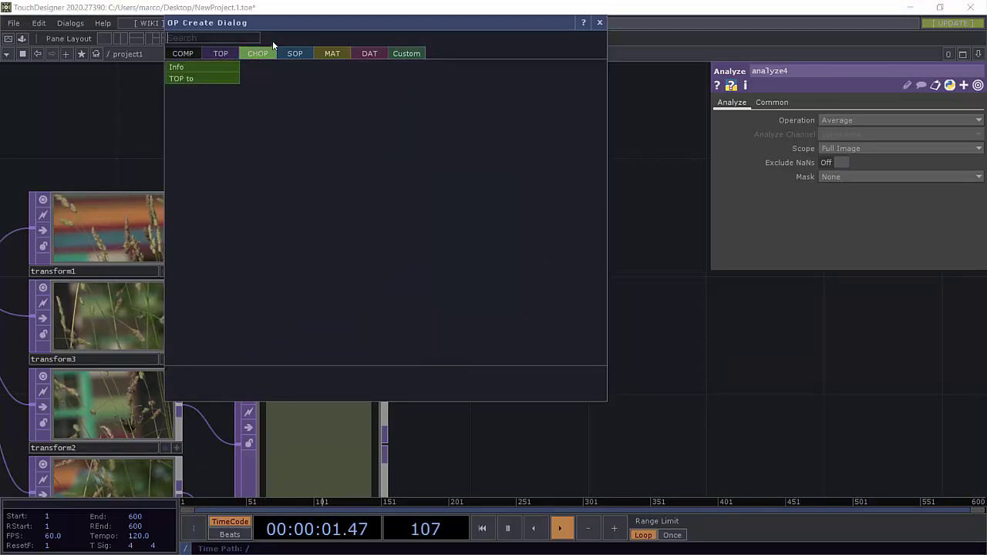
pyautogui.moveTo(282, 28); pyautogui.dragTo(629, 75)
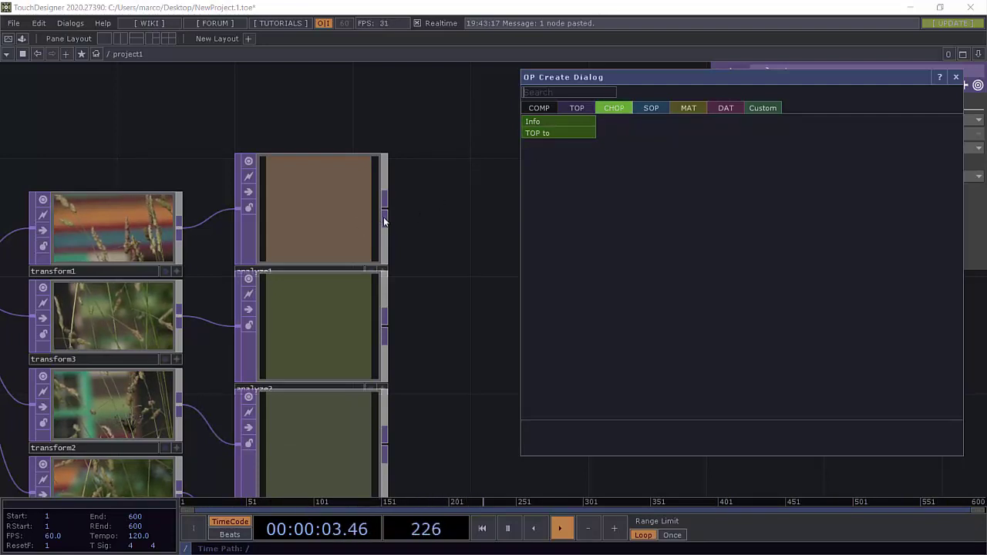
pyautogui.click(549, 135)
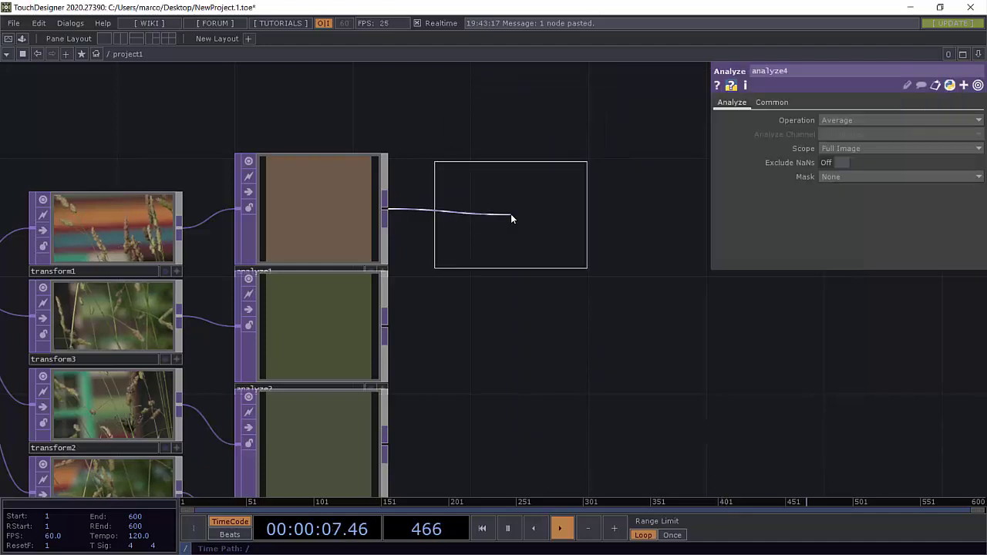
pyautogui.click(570, 230)
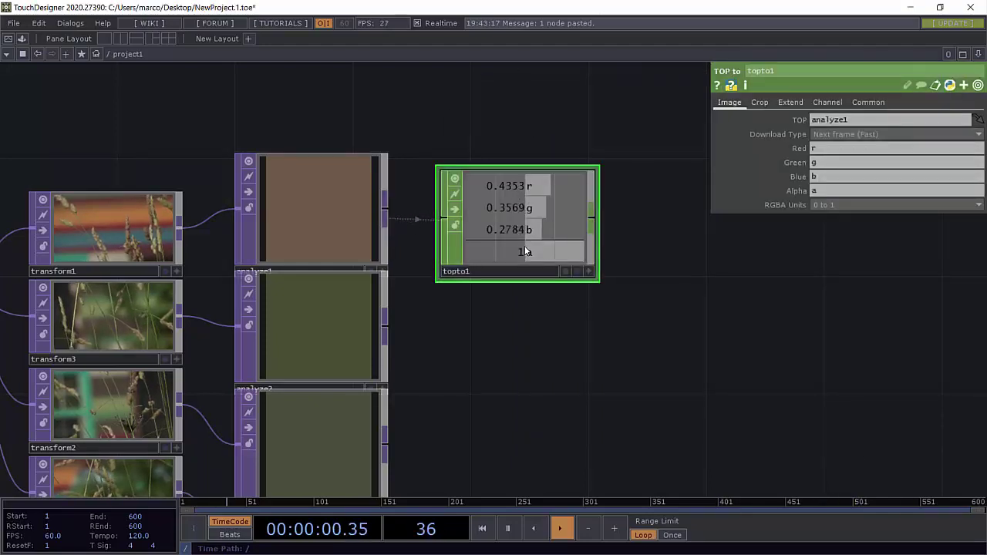
pyautogui.moveTo(524, 246); pyautogui.dragTo(524, 218)
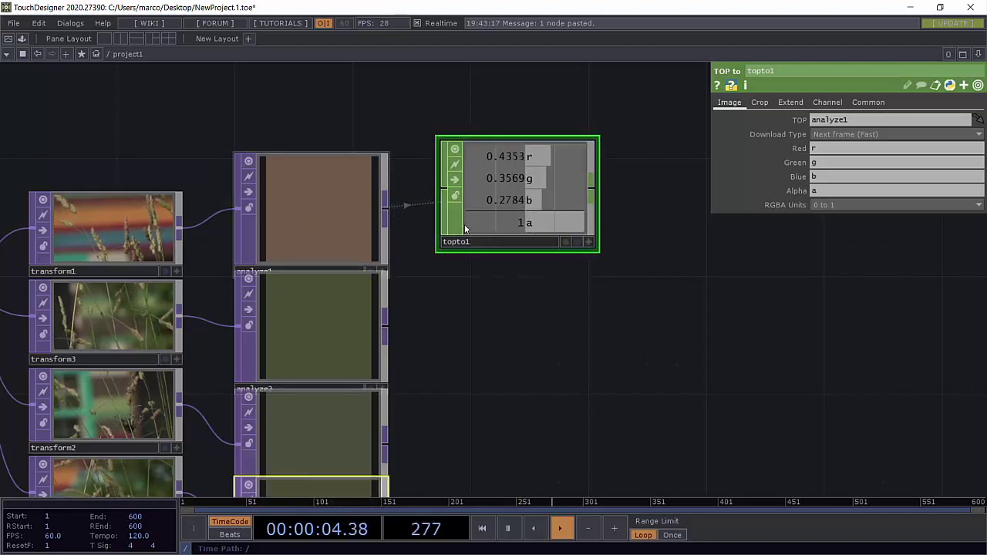
# Add a TOP to CHOP connected to analyze2's output and place it beneath topto1.
pyautogui.rightClick(385, 334)
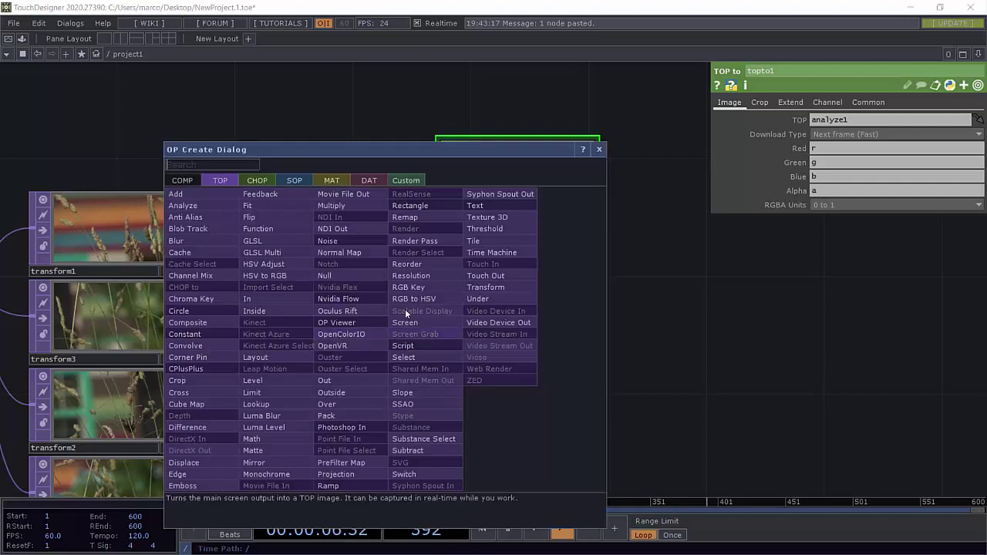
pyautogui.click(257, 181)
pyautogui.click(220, 206)
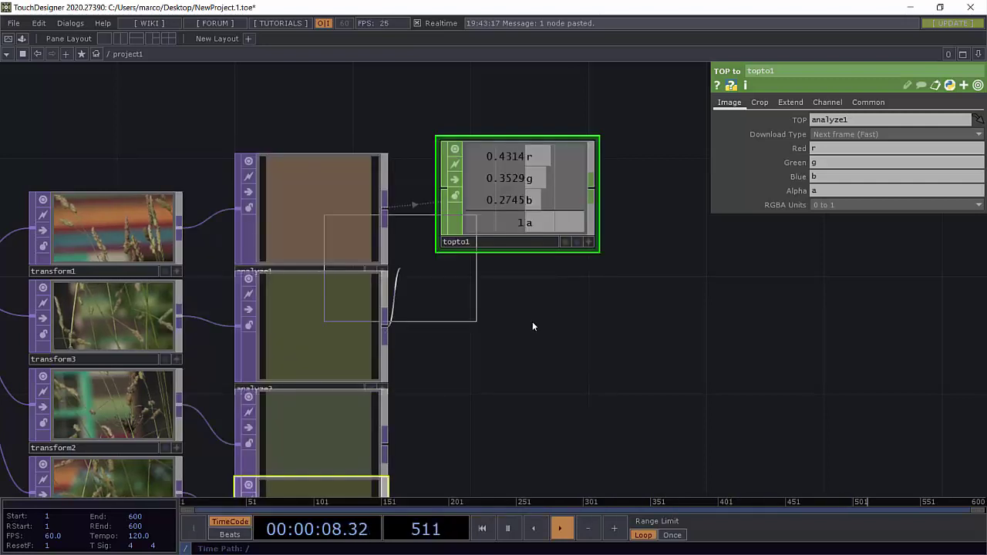
pyautogui.click(511, 324)
# Add a TOP to CHOP connected to analyze3's output and place it beneath topto2.
pyautogui.moveTo(612, 412); pyautogui.dragTo(610, 306)
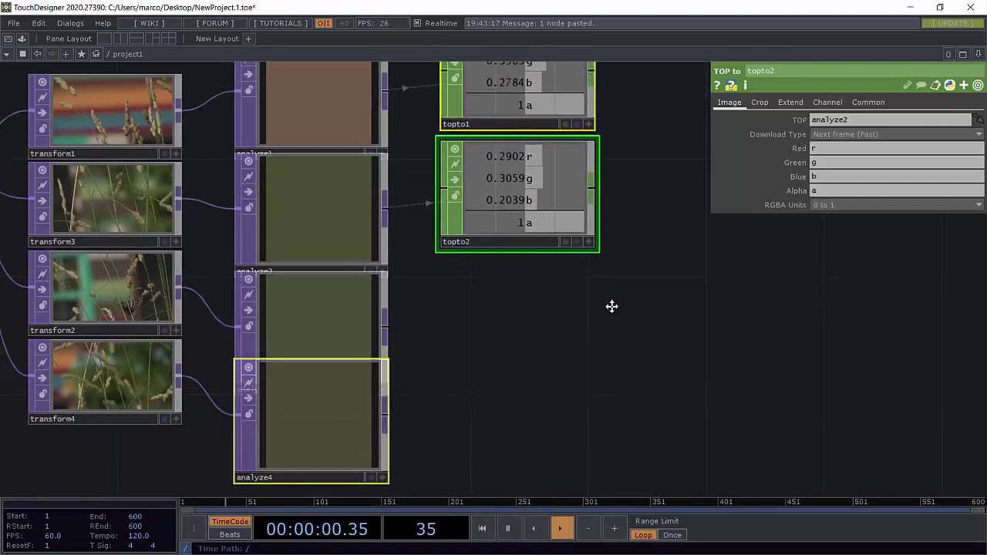
pyautogui.rightClick(386, 312)
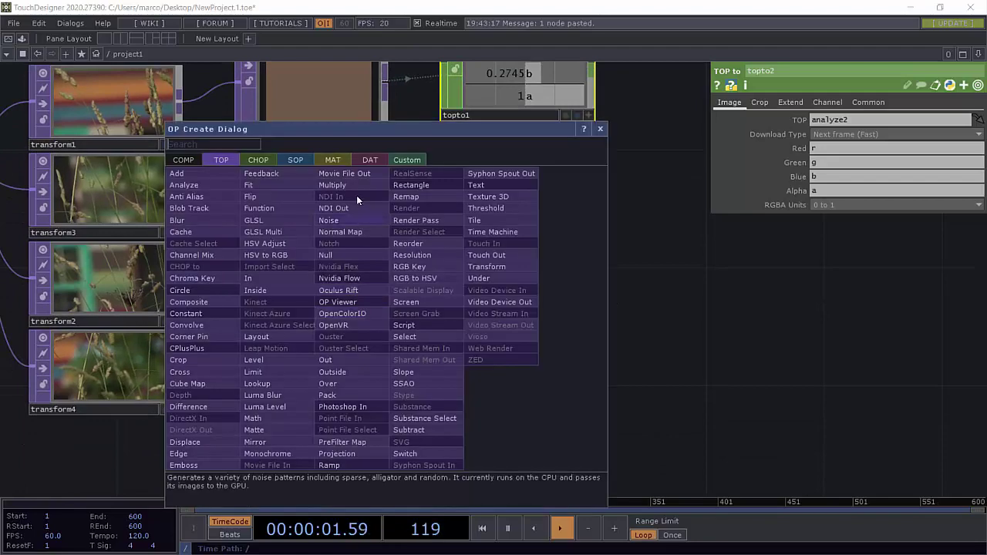
pyautogui.click(257, 160)
pyautogui.click(229, 186)
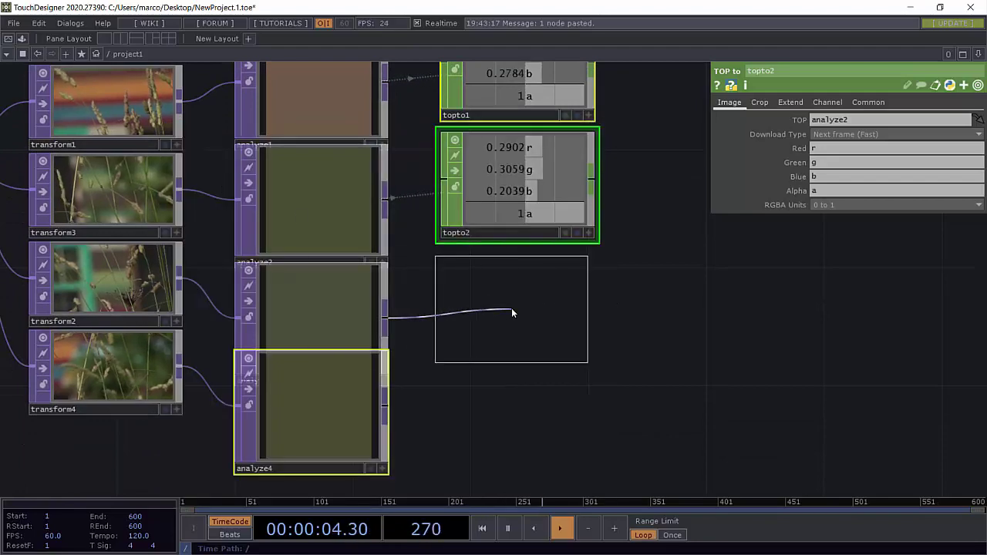
pyautogui.click(511, 308)
# Add a TOP to CHOP connected to analyze4's output and place it beneath topto3.
pyautogui.rightClick(385, 399)
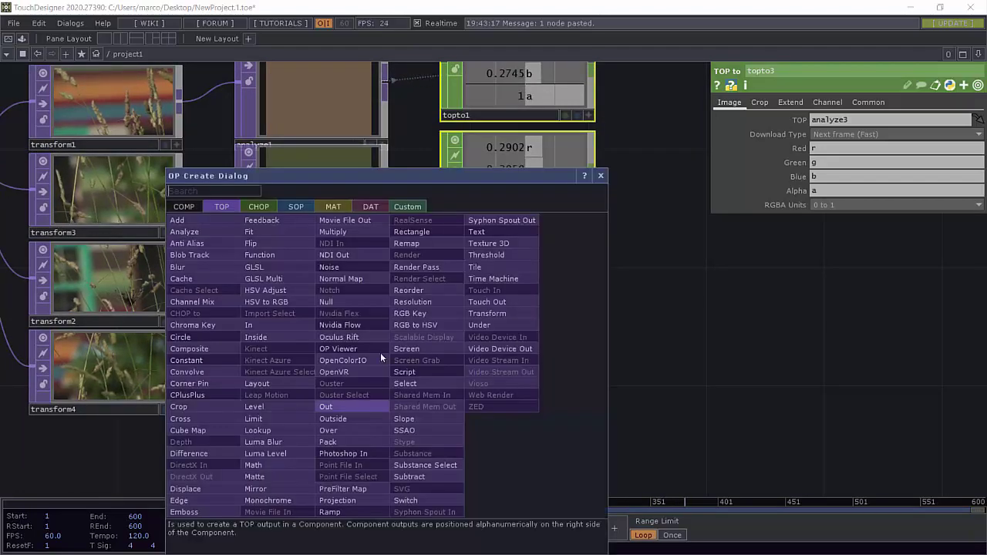
pyautogui.click(258, 206)
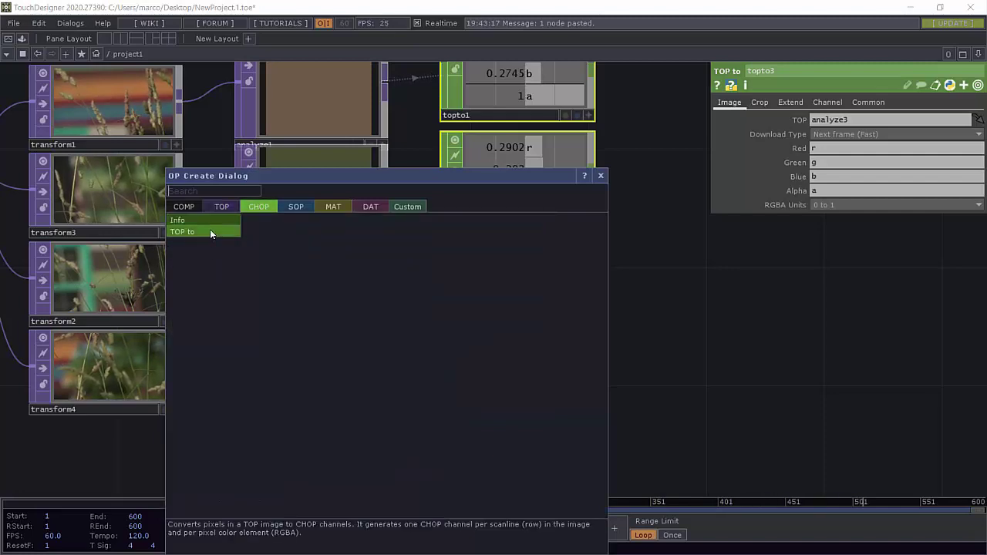
pyautogui.click(209, 229)
pyautogui.click(509, 426)
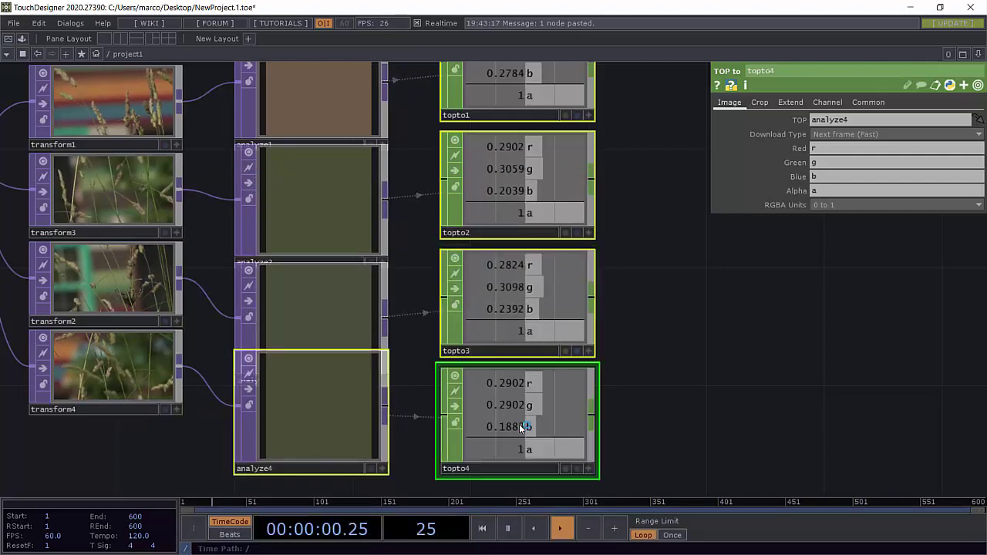
# Add a Select CHOP connected to topto1's output and place it above and to the right of topto1.
pyautogui.moveTo(688, 345); pyautogui.dragTo(513, 458)
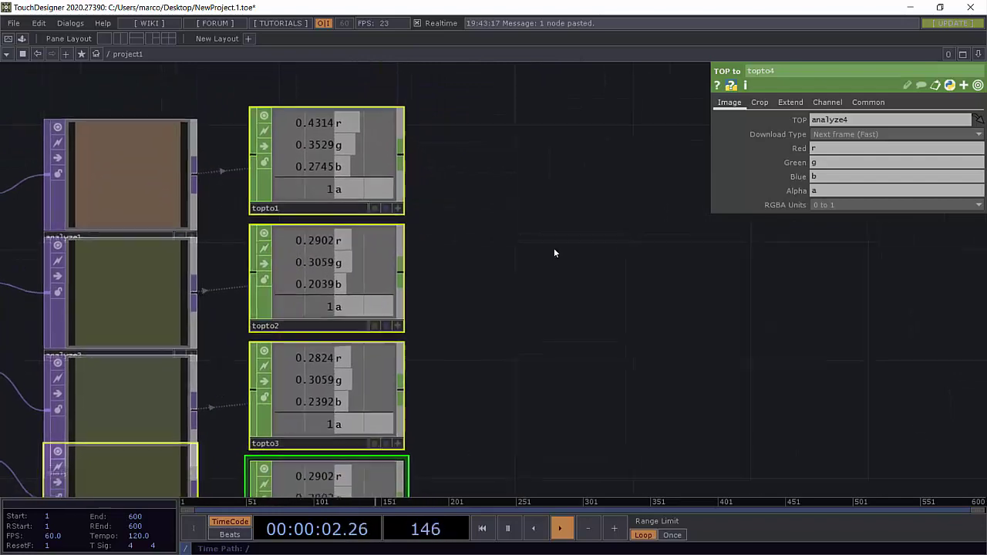
pyautogui.rightClick(397, 153)
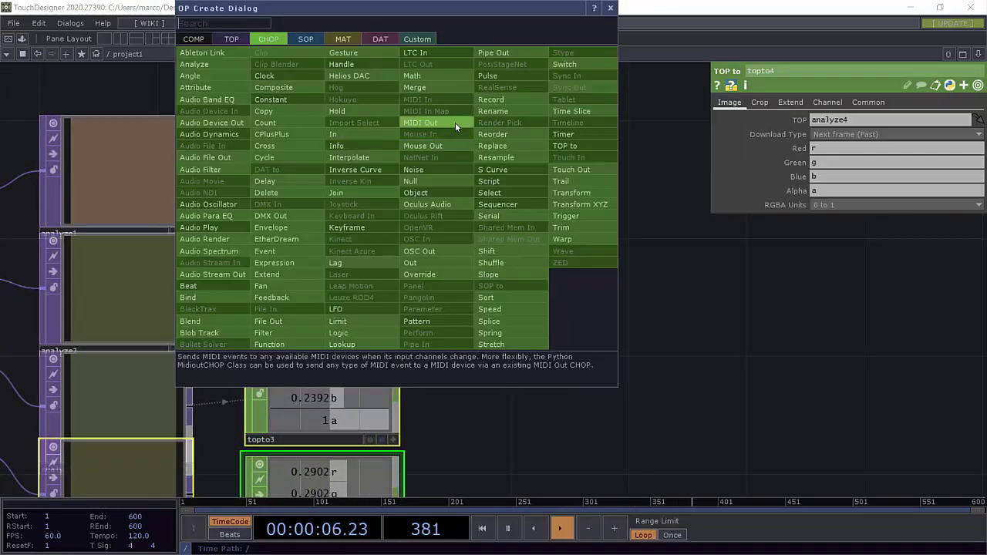
pyautogui.click(495, 192)
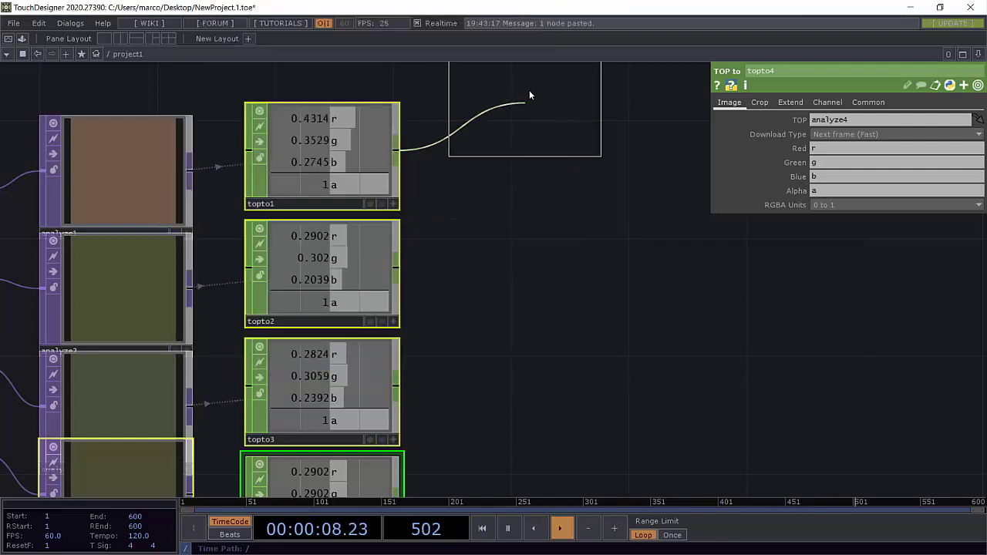
pyautogui.click(531, 90)
# Set select1's Channel Names to r and Rename from to r.
pyautogui.click(825, 134)
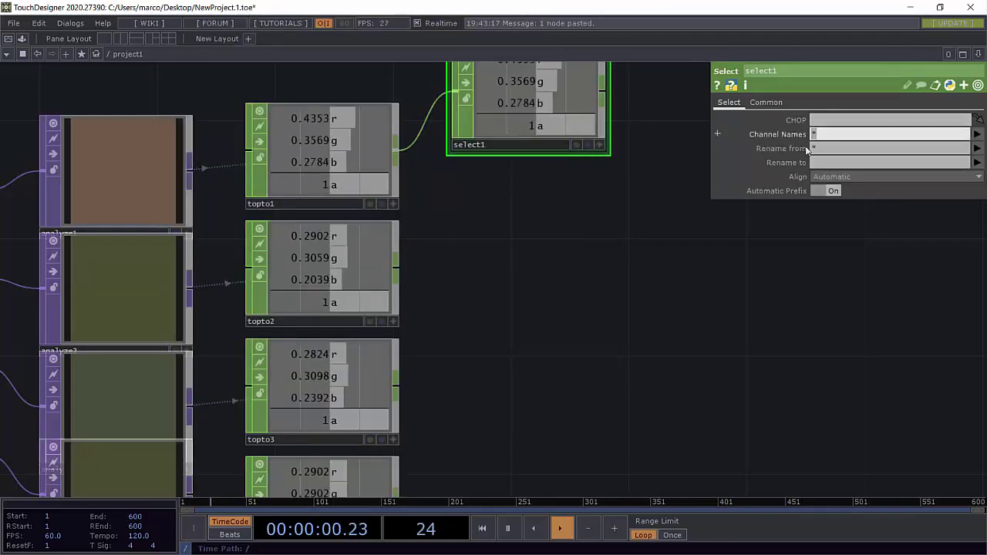
pyautogui.write('r')
pyautogui.press('Tab')
pyautogui.write('r')
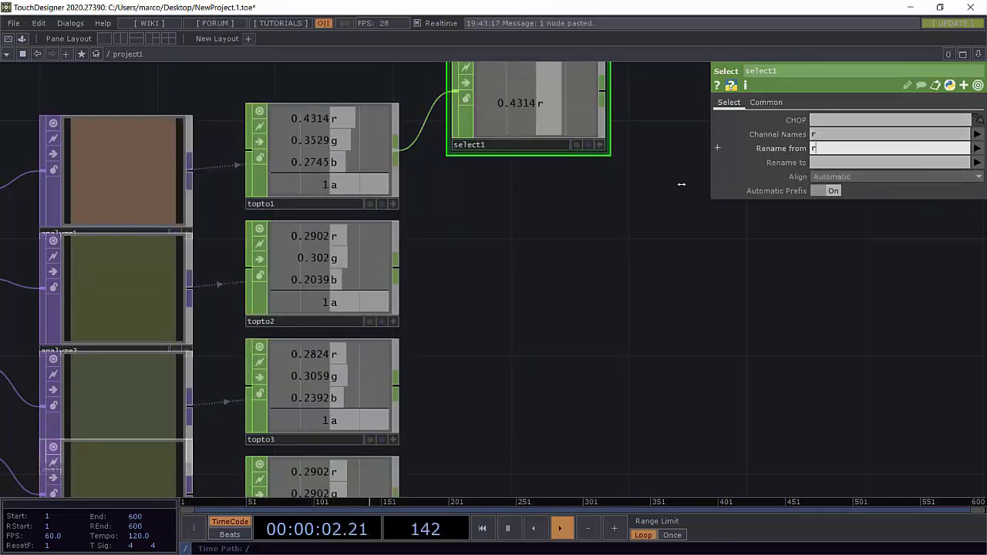
pyautogui.press('Return')
# Add a second Select CHOP fed by topto1's output and place it beneath select1.
pyautogui.moveTo(596, 236); pyautogui.dragTo(577, 318)
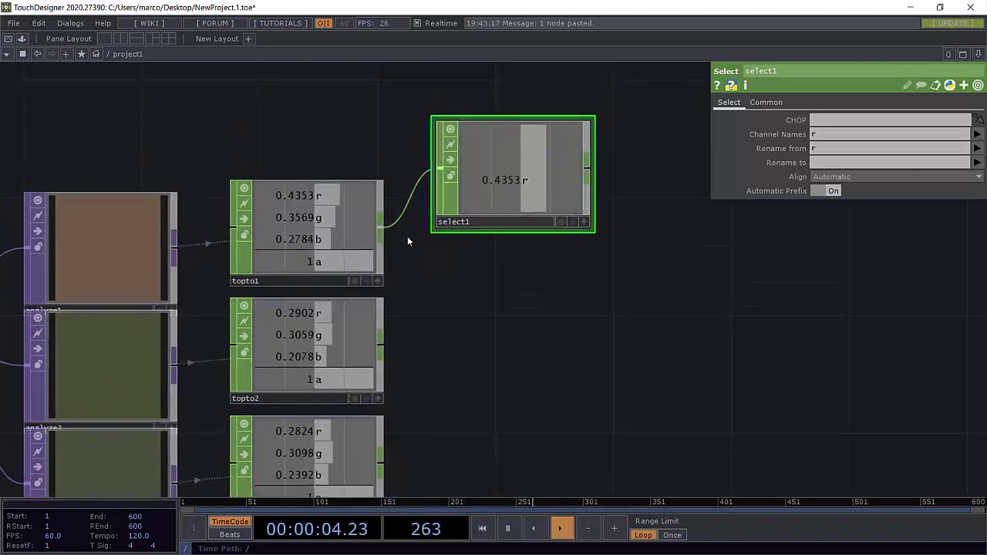
pyautogui.rightClick(377, 233)
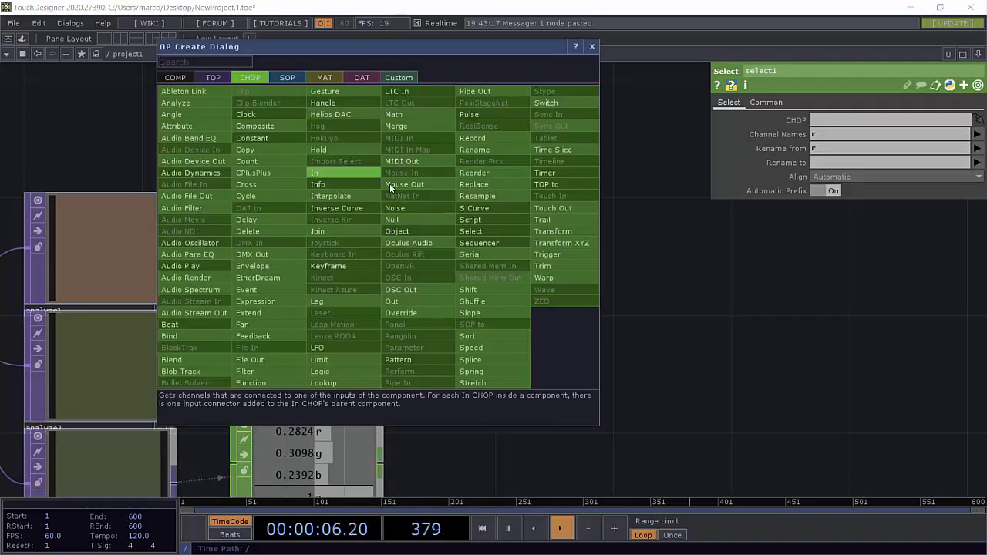
pyautogui.click(481, 232)
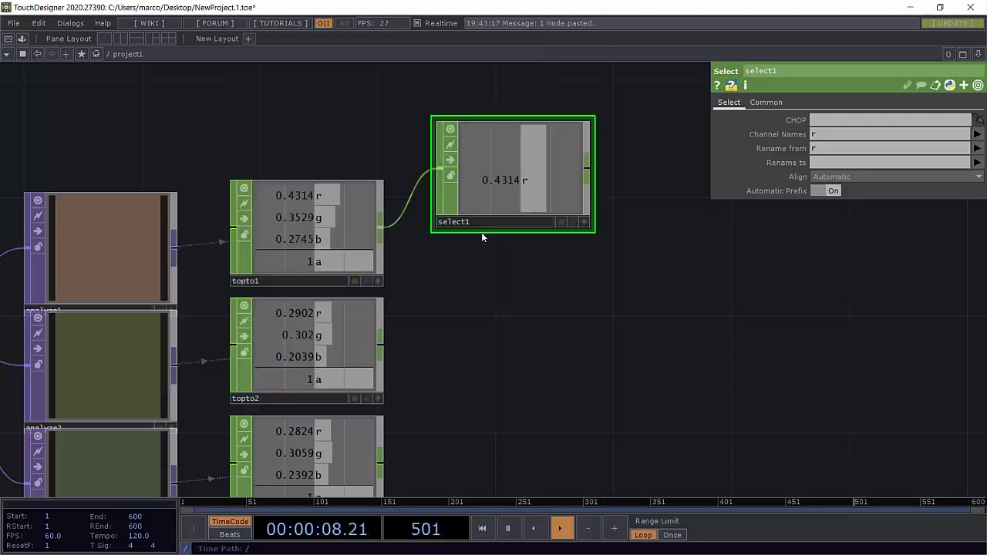
pyautogui.click(503, 303)
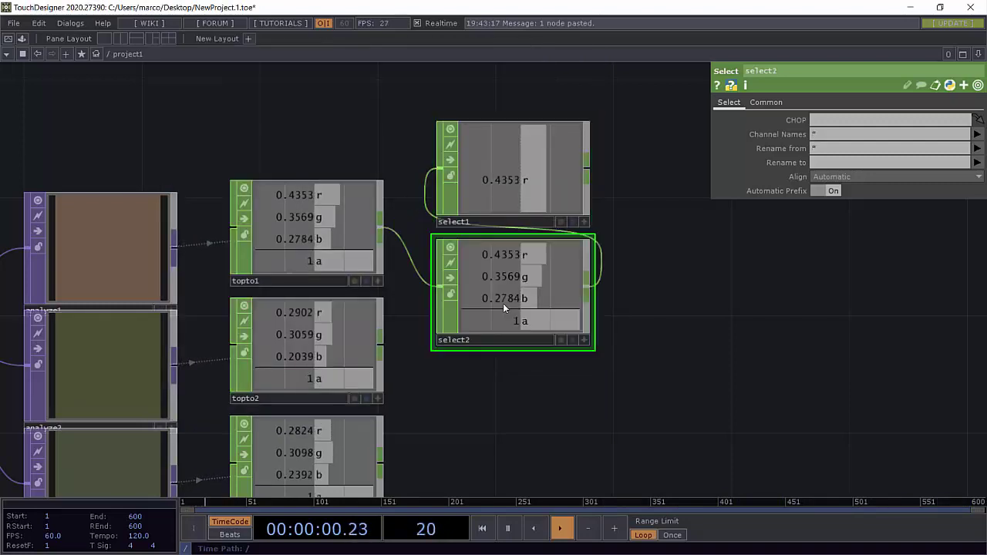
# Set select2's Channel Names and Rename from to g, and rewire select1's input directly to topto1's output.
pyautogui.click(815, 135)
pyautogui.write('g')
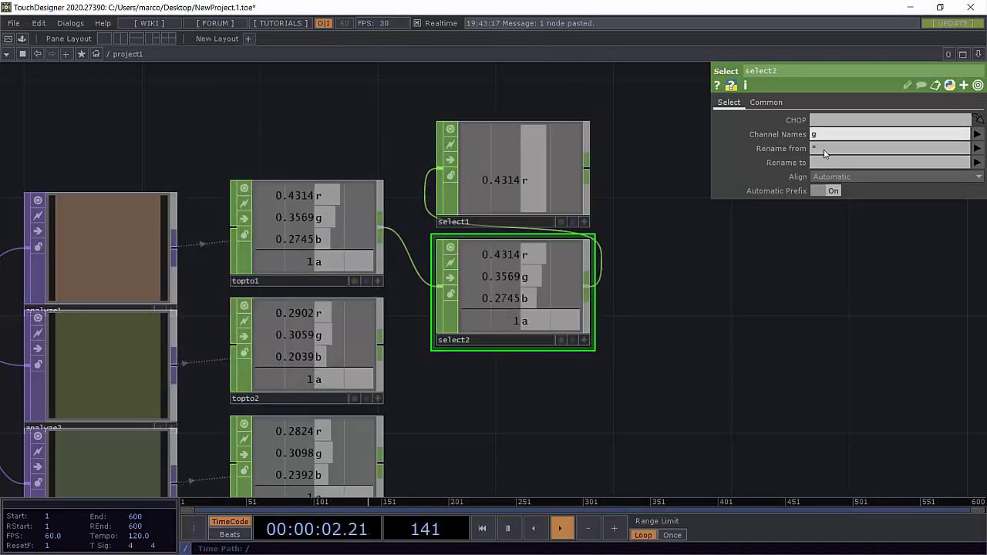
pyautogui.press('Tab')
pyautogui.write('g')
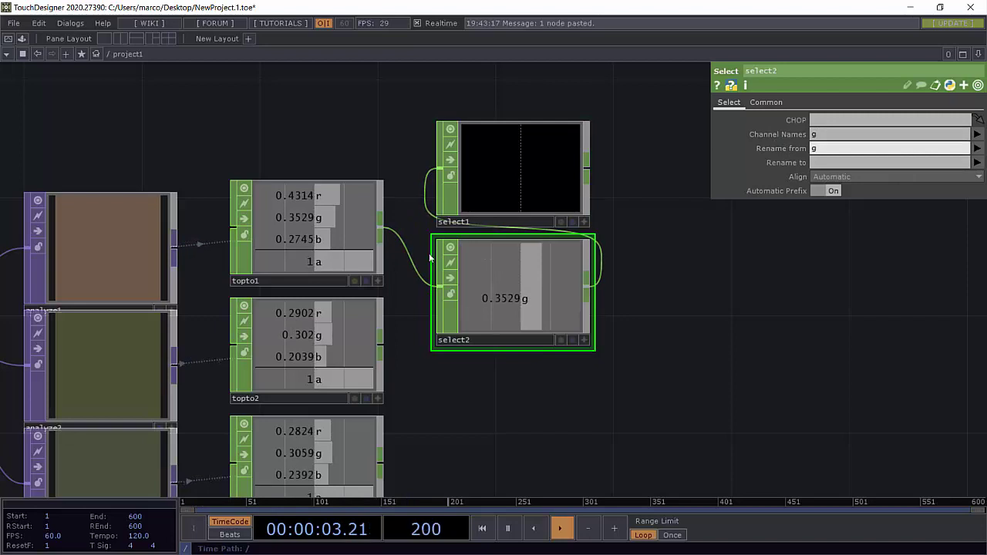
pyautogui.click(439, 171)
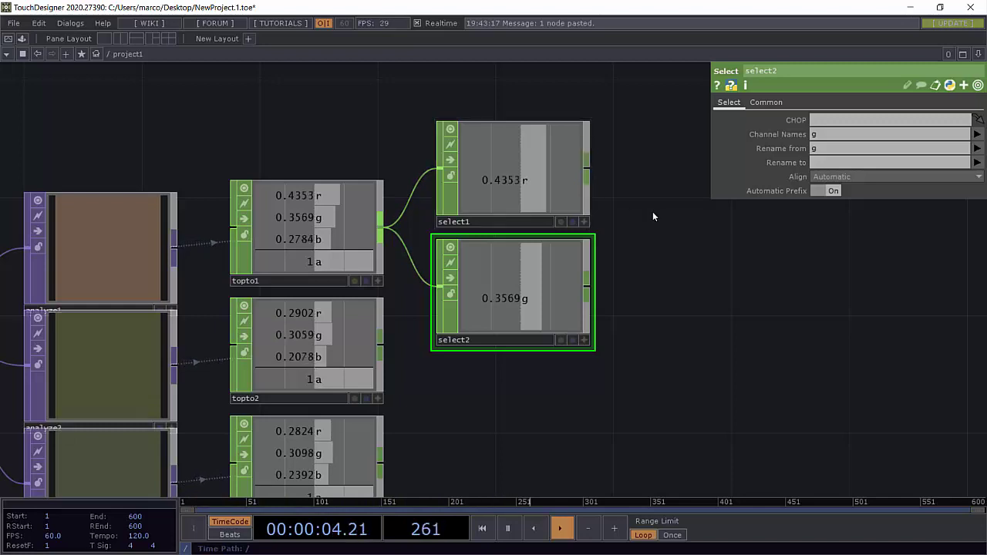
# Add a Math CHOP connected to select1's output and place it to the right of select1.
pyautogui.moveTo(600, 202); pyautogui.dragTo(465, 198)
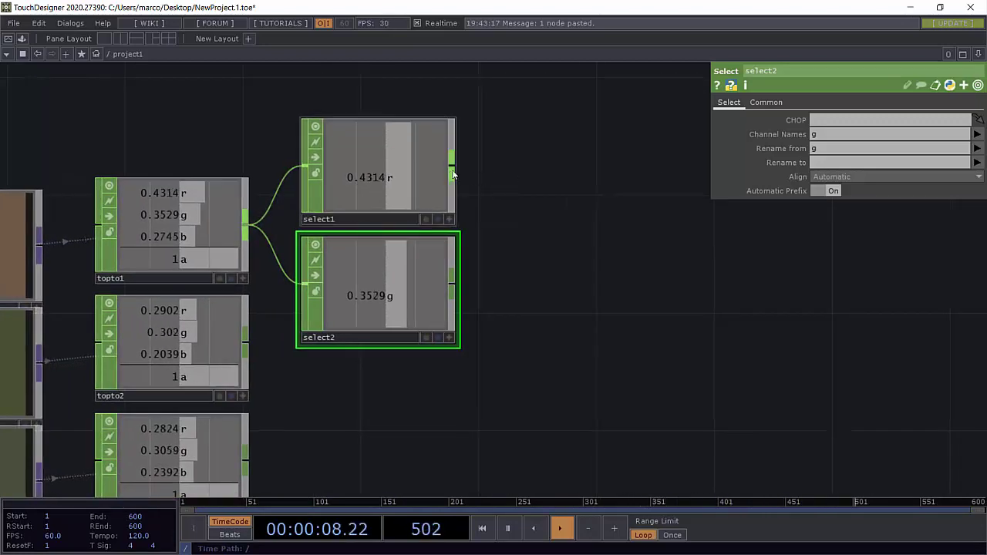
pyautogui.rightClick(451, 172)
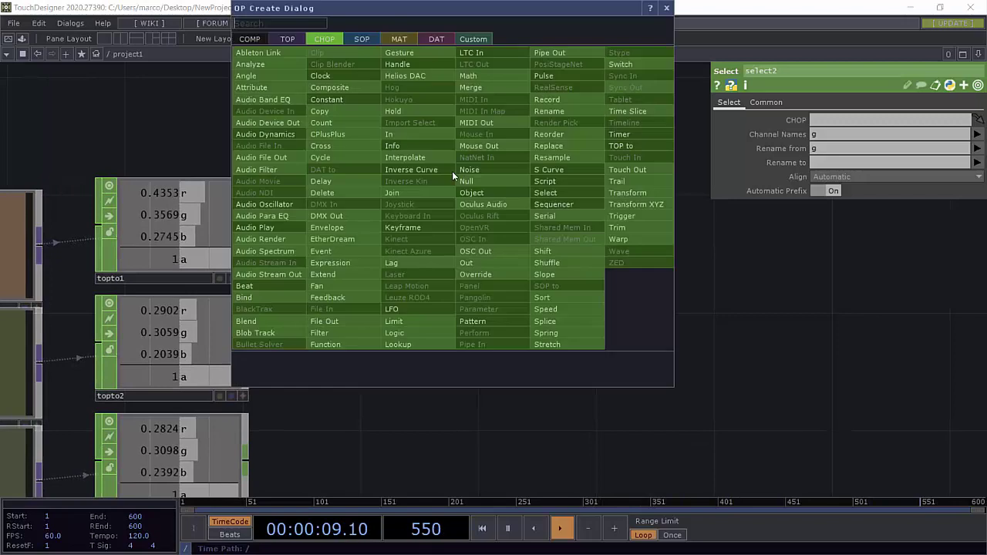
pyautogui.click(474, 77)
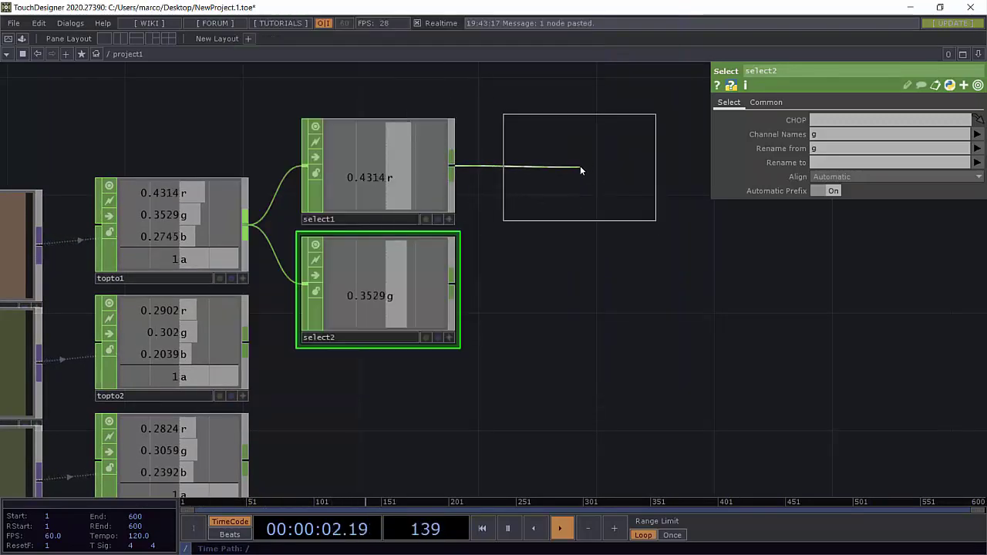
pyautogui.click(580, 166)
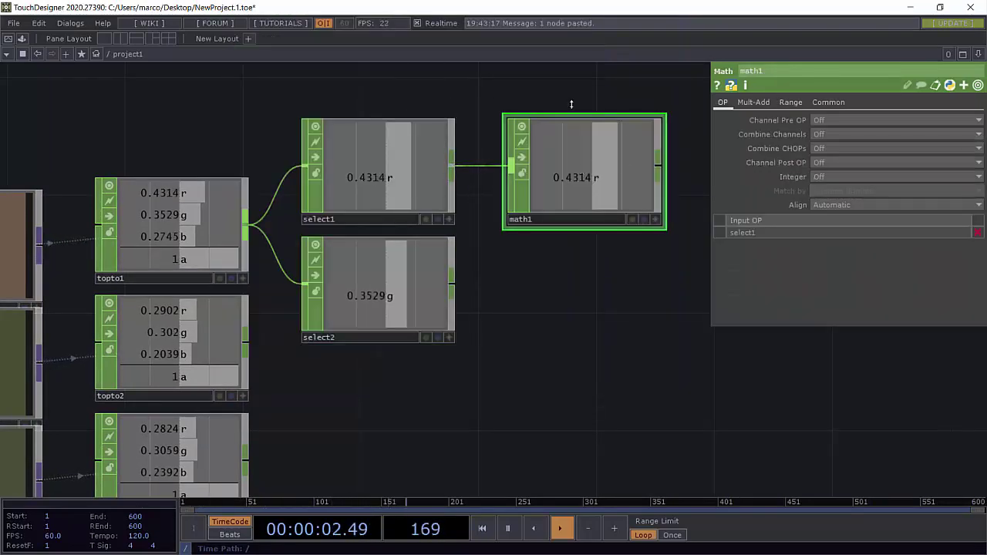
# Set math1's To Range to 0 through 255.
pyautogui.click(752, 102)
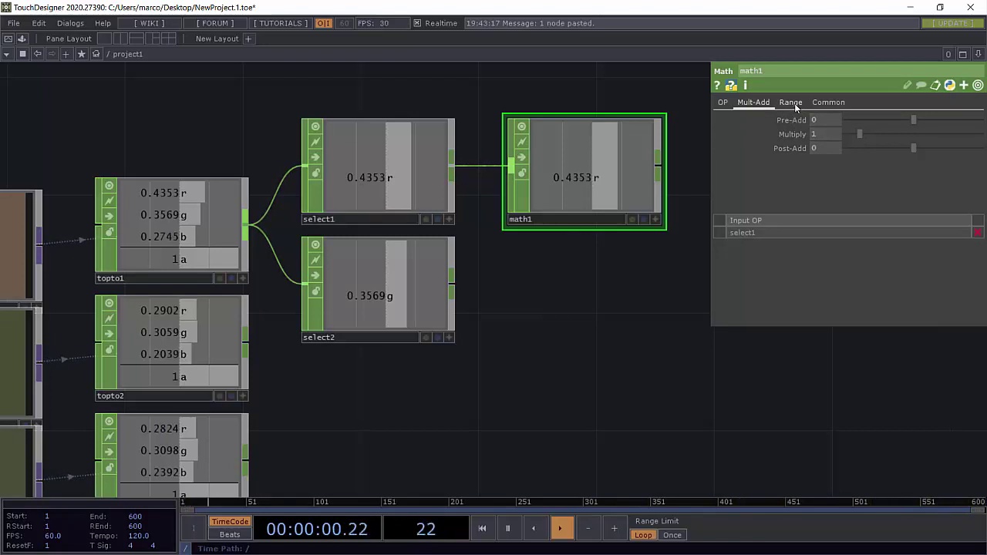
pyautogui.click(790, 102)
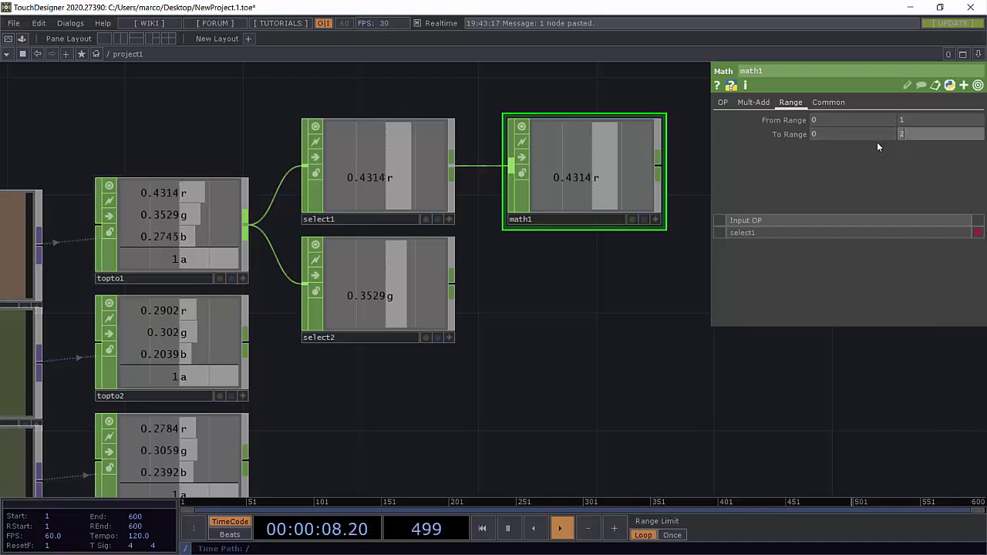
pyautogui.press('Return')
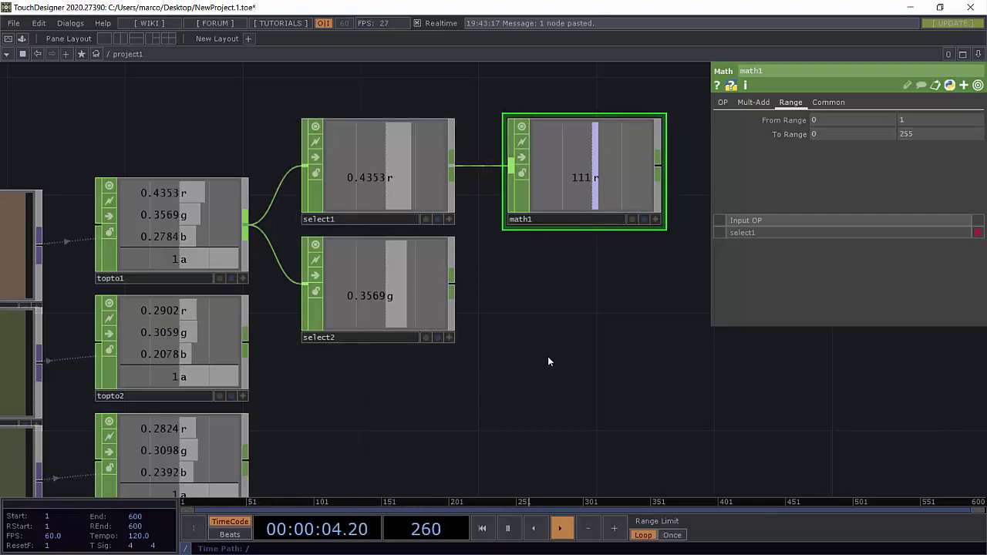
# Review the whole network from moviefilein1 through the transforms, analyzers and TOP to CHOPs, and select analyze2.
pyautogui.moveTo(548, 361); pyautogui.dragTo(569, 317)
pyautogui.scroll(-5, 555, 322)
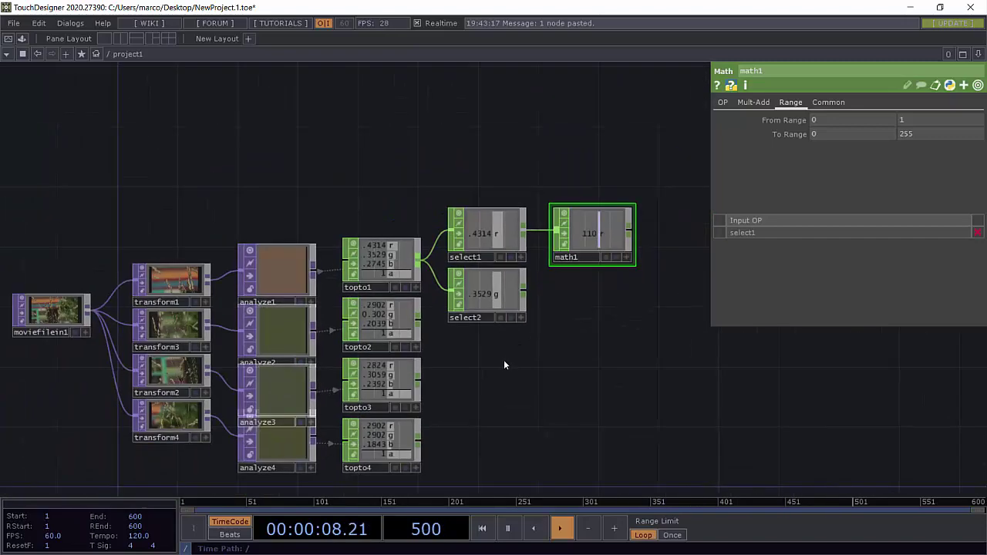
pyautogui.moveTo(503, 365); pyautogui.dragTo(558, 326)
pyautogui.scroll(4, 556, 321)
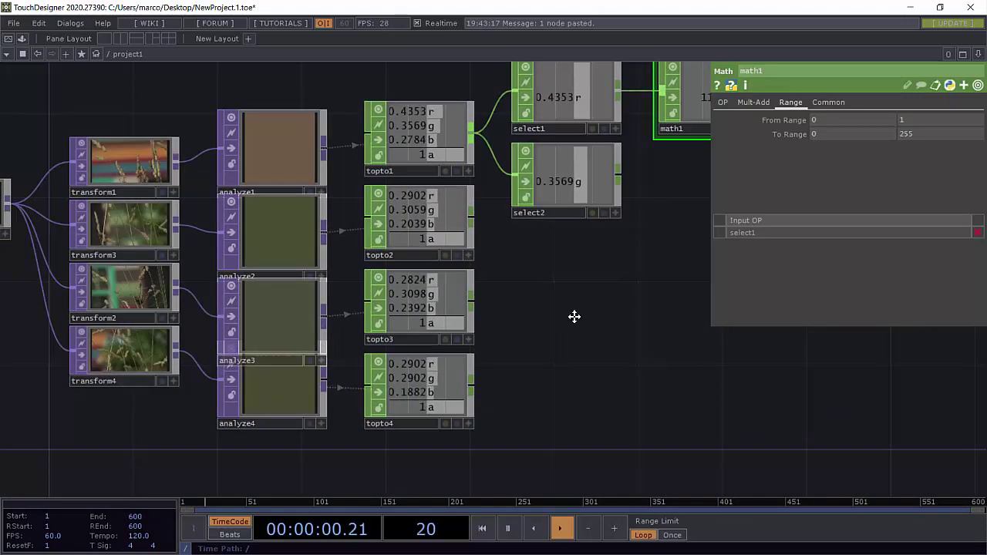
pyautogui.scroll(-2, 574, 316)
pyautogui.moveTo(668, 388); pyautogui.dragTo(683, 375)
pyautogui.scroll(2, 686, 376)
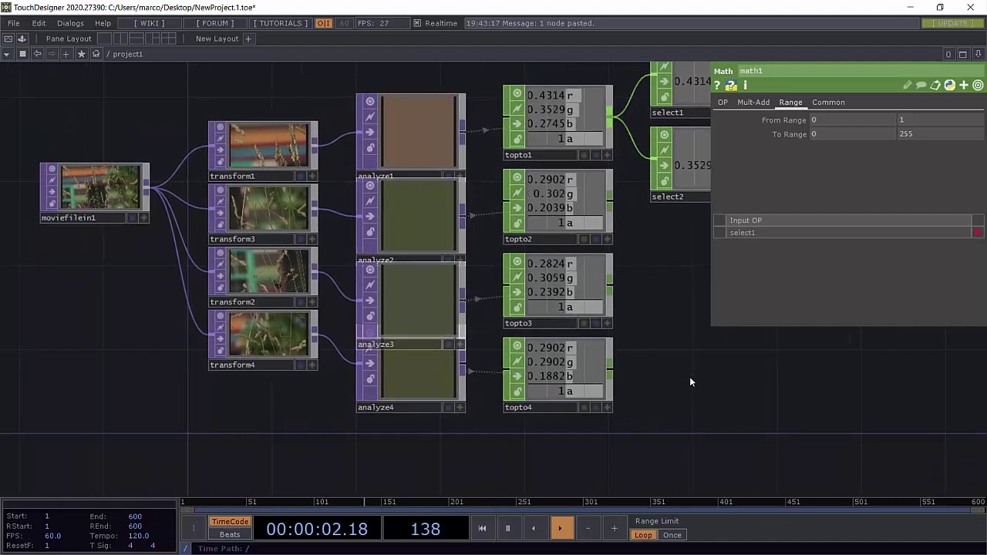
pyautogui.scroll(-1, 685, 379)
pyautogui.scroll(1, 684, 379)
pyautogui.click(444, 228)
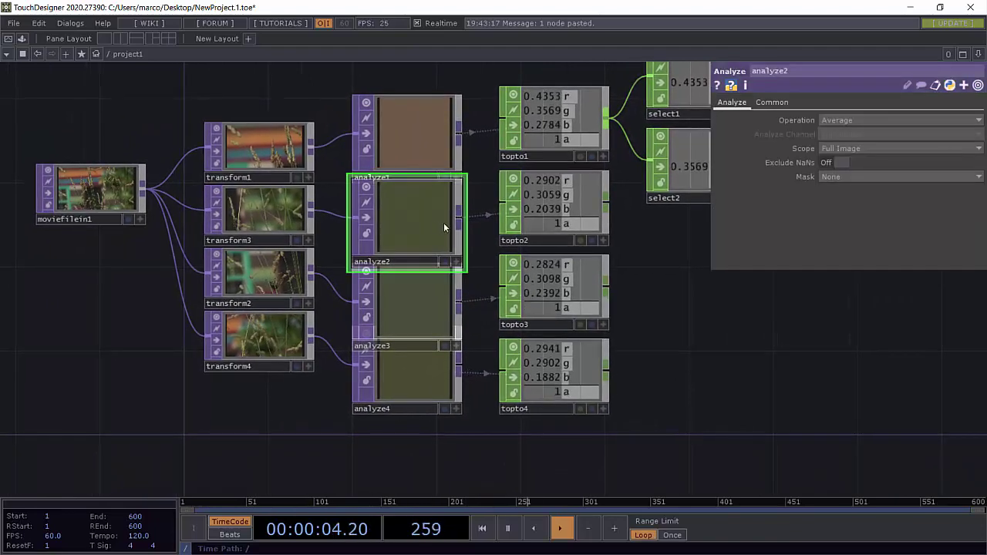